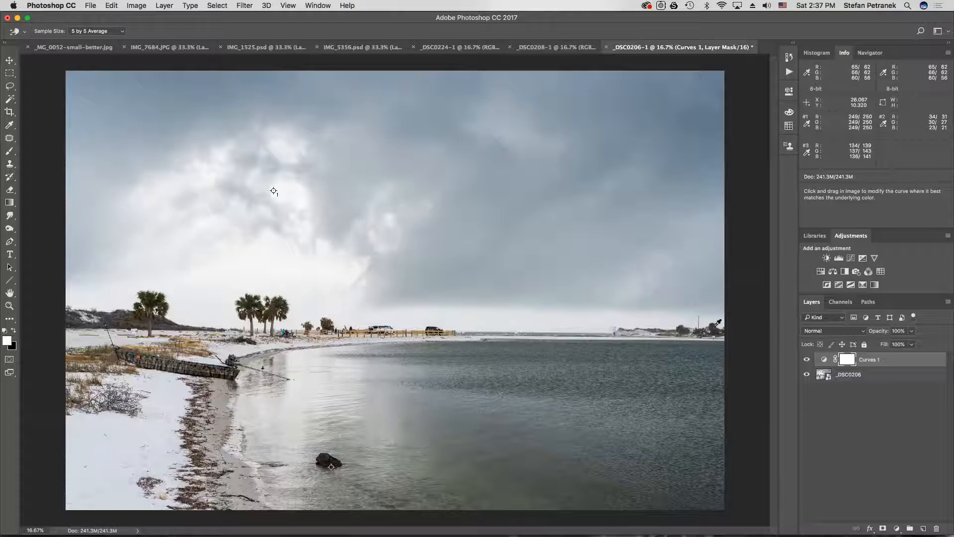
Add a Color Balance adjustment layer above the Curves 1 layer
left_click(896, 529)
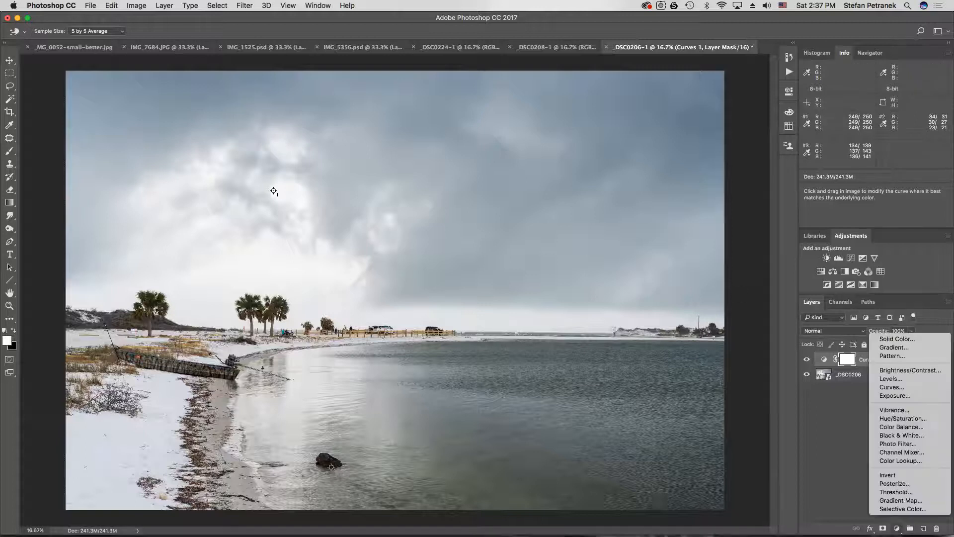
left_click(903, 426)
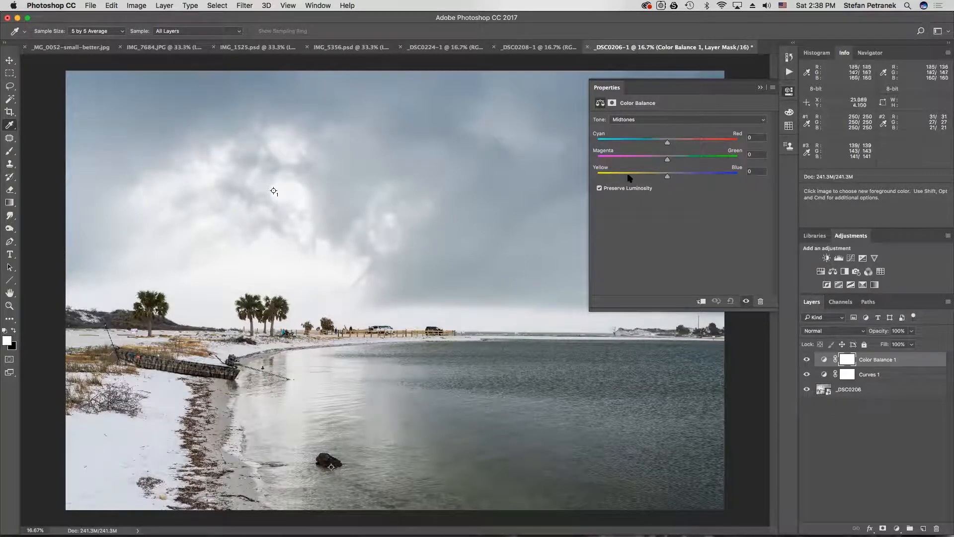
Try shifting the Color Balance midtones to -18 on the yellow–blue scale, return the value to 0 and keep Midtones as the tone
mouse_move(666, 178)
left_mouse_down()
mouse_move(680, 181)
mouse_move(656, 180)
left_mouse_up()
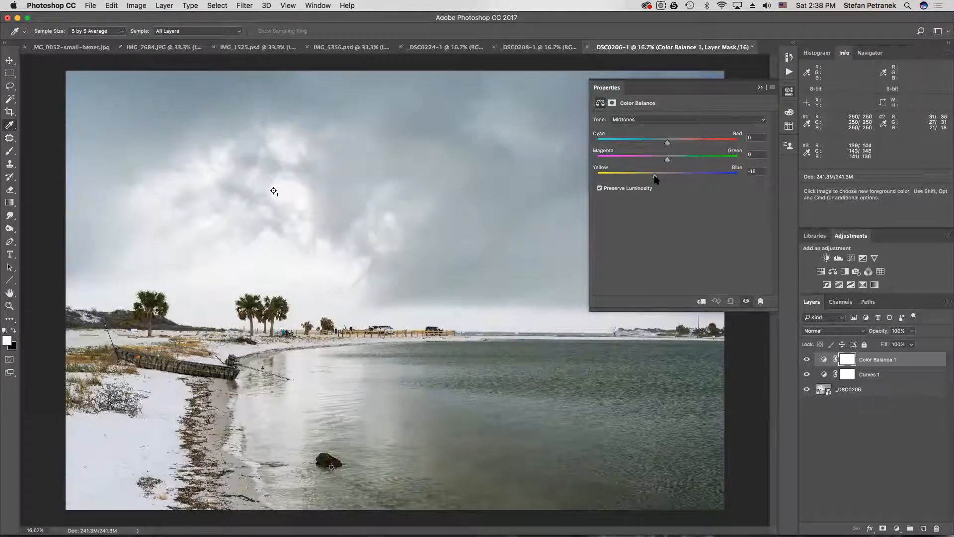
left_click_drag(655, 176, 667, 178)
left_click(638, 120)
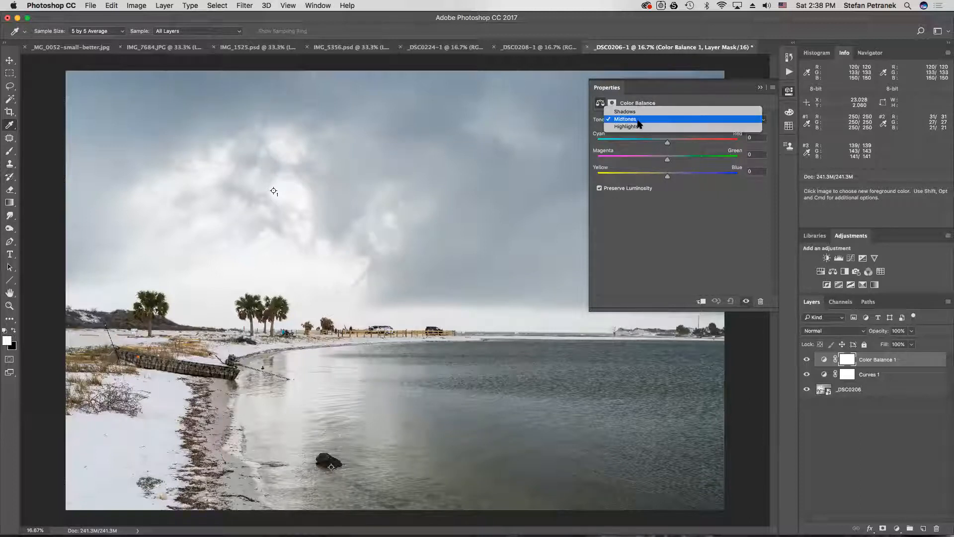
left_click(638, 121)
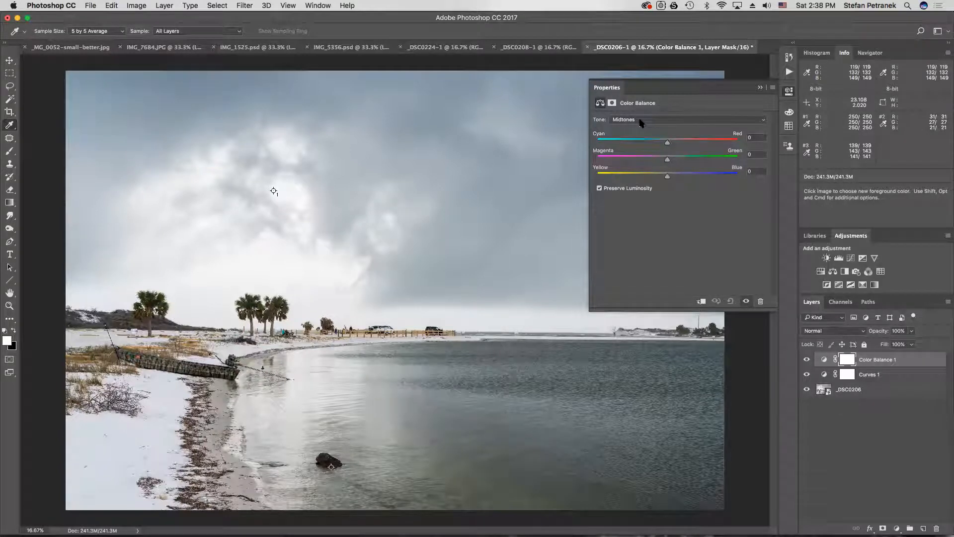
left_click(640, 121)
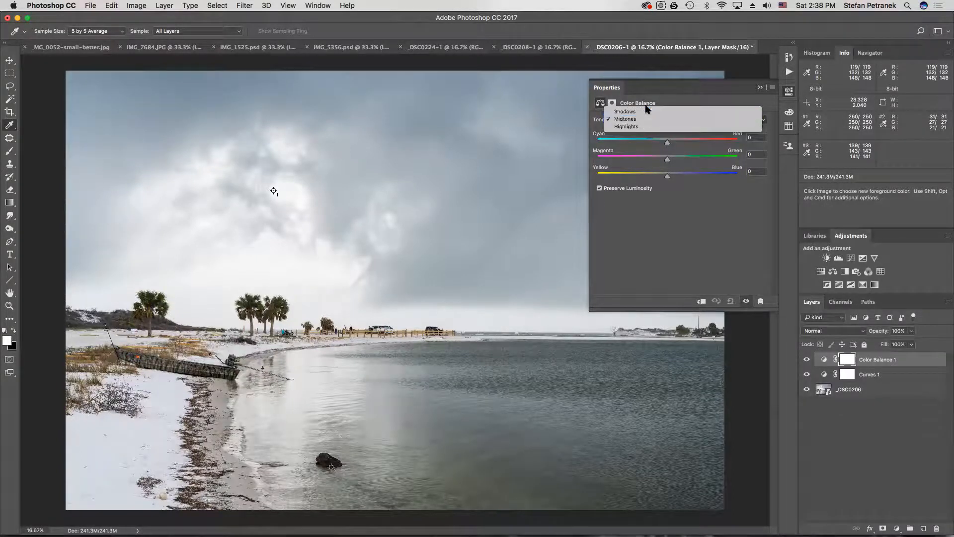
left_click(627, 119)
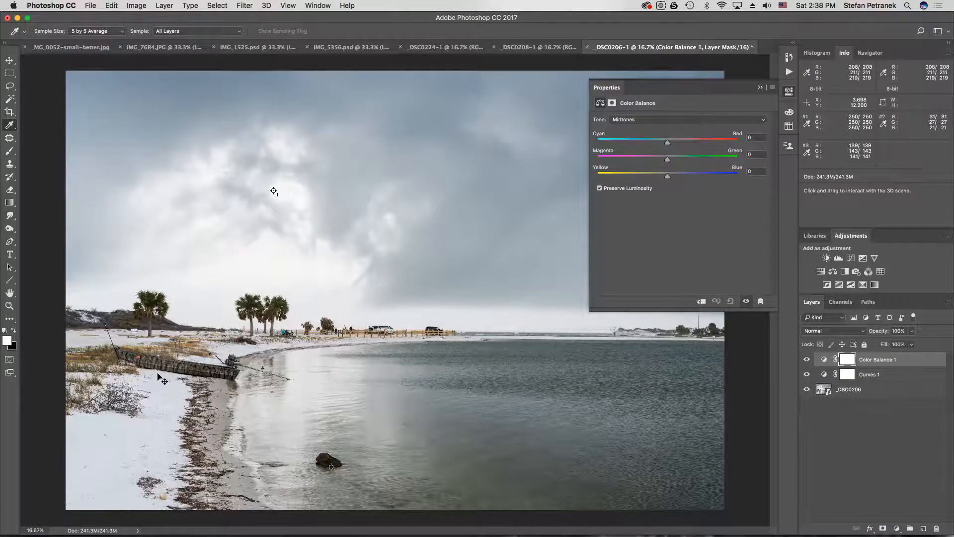
Set the Color Balance shadows to -11 on the yellow–blue scale, judging the change around the palm tree and dune
key("super+equal")
key("super+equal")
key("super+equal")
left_click_drag(127, 354, 578, 411)
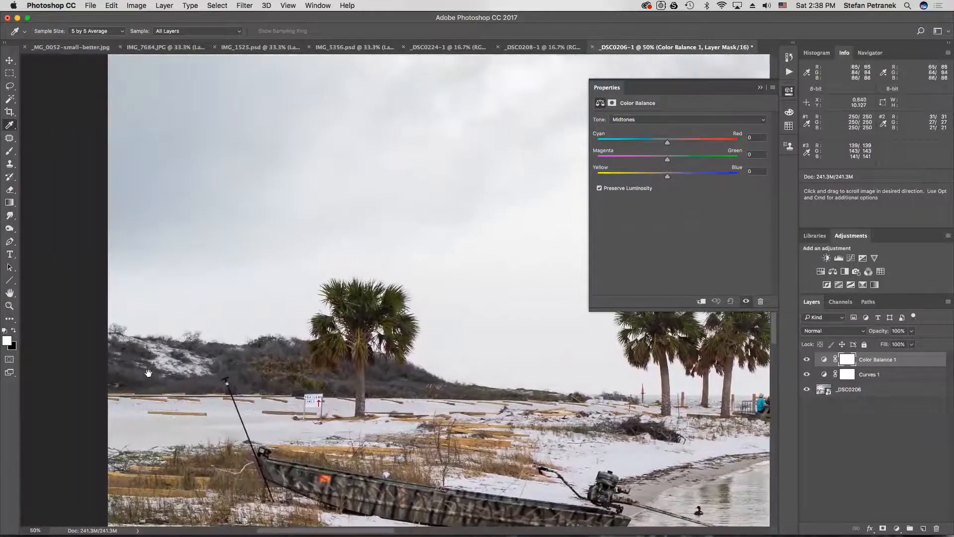
key("super+equal")
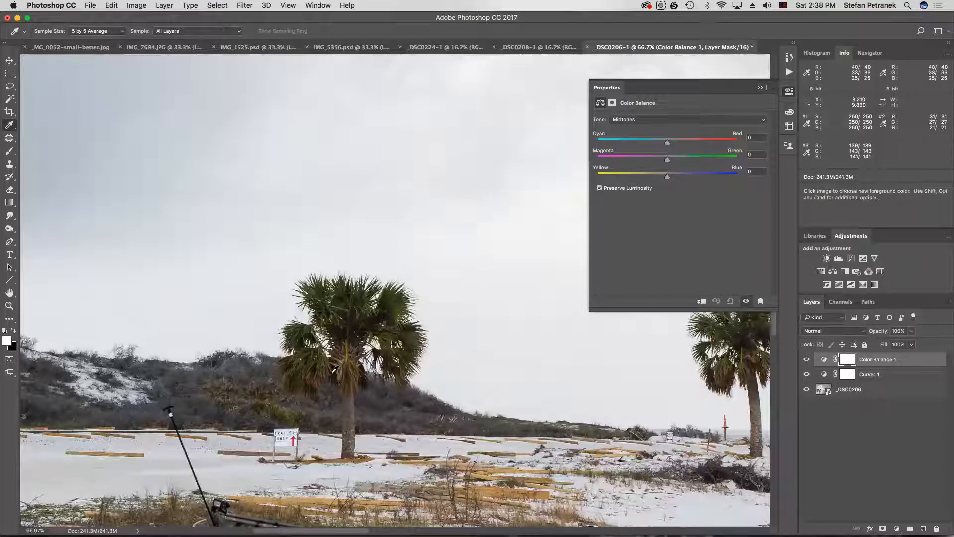
left_click_drag(360, 423, 370, 386)
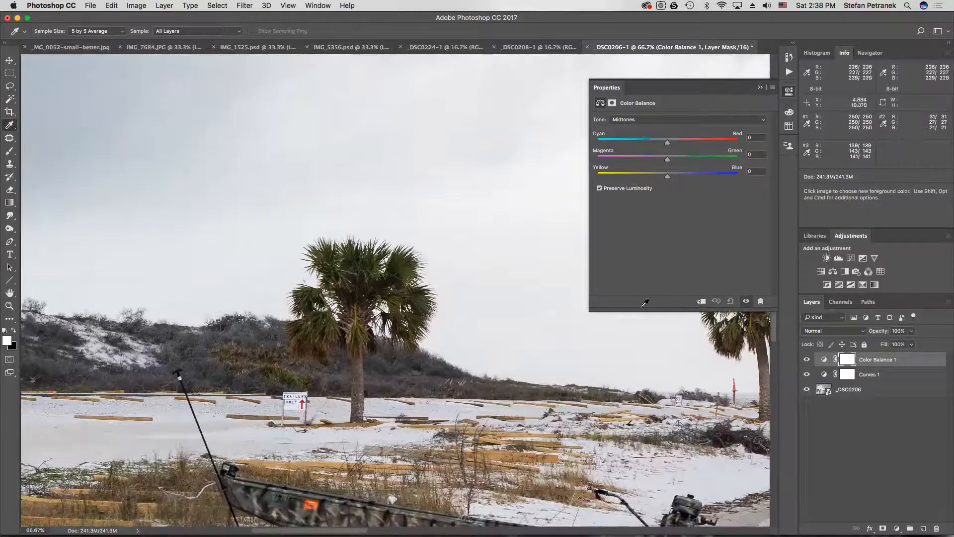
left_click(639, 120)
left_click(639, 112)
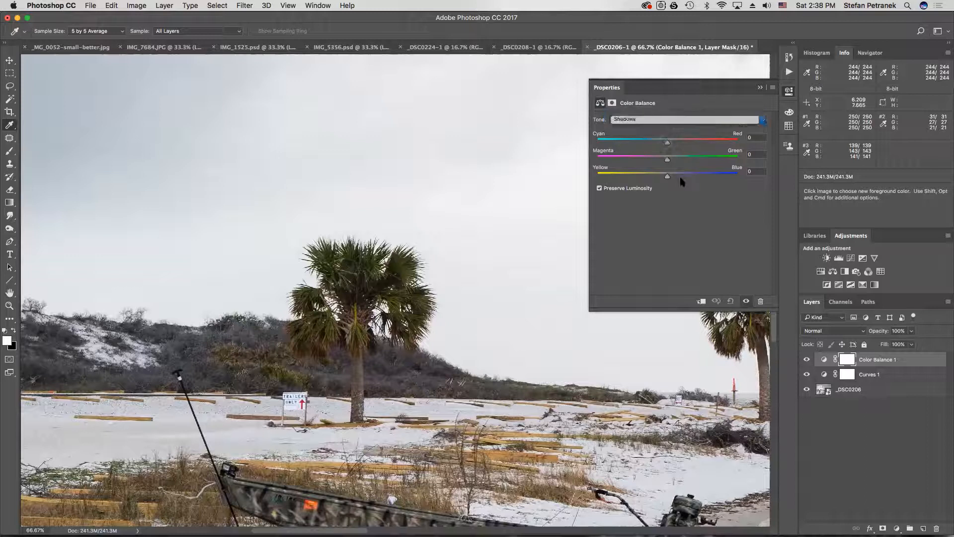
left_click_drag(667, 177, 659, 180)
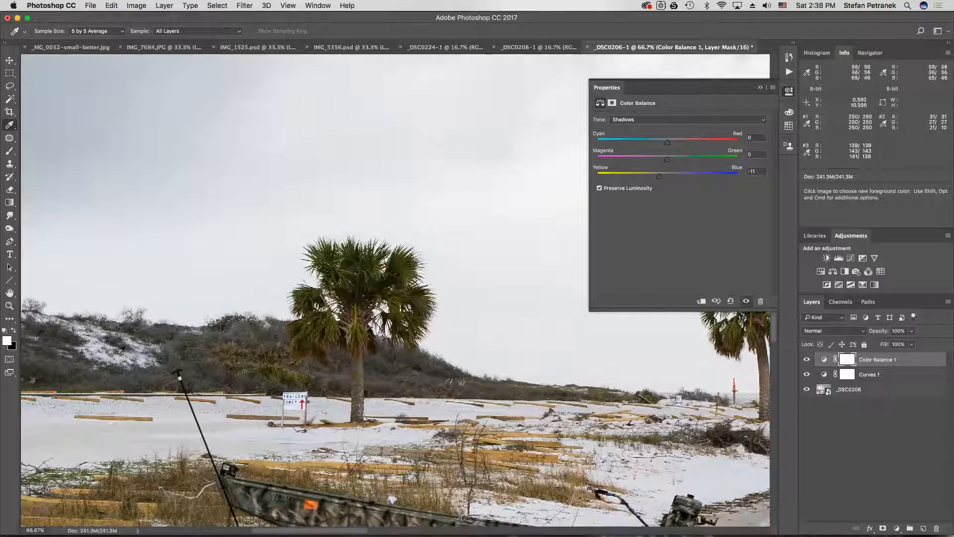
Compare the image with and without the Color Balance adjustment, both close up and with the whole photo in view
left_click(746, 301)
left_click(745, 301)
key("super+0")
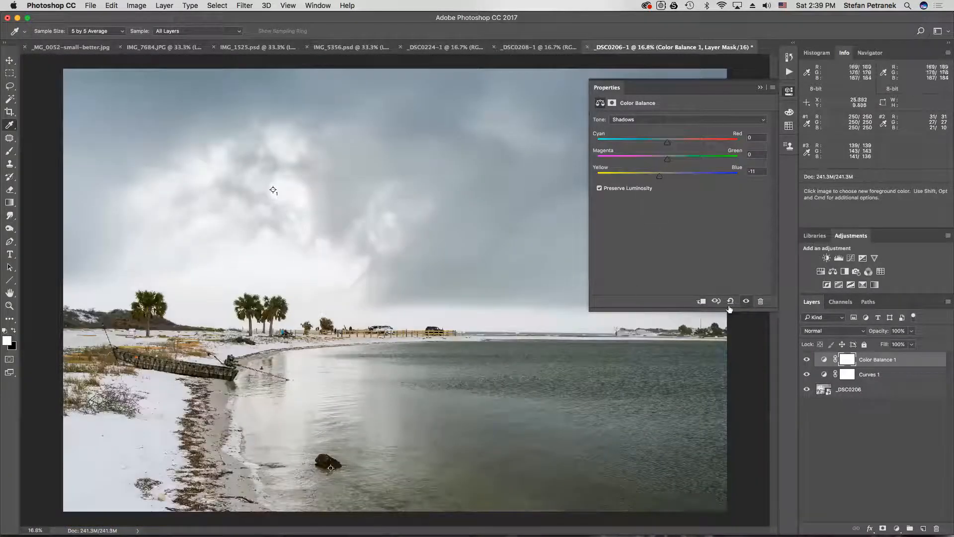
left_click(745, 302)
left_click(746, 302)
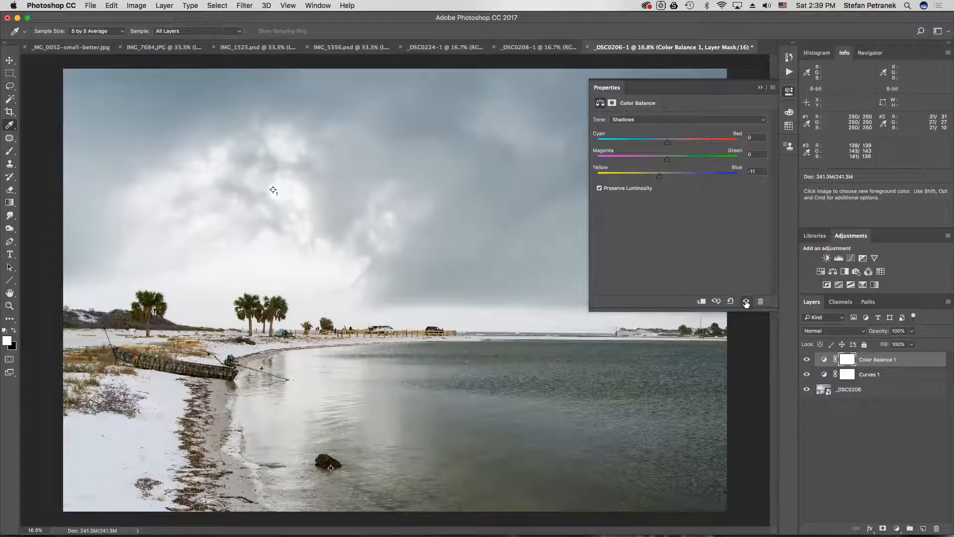
left_click(745, 301)
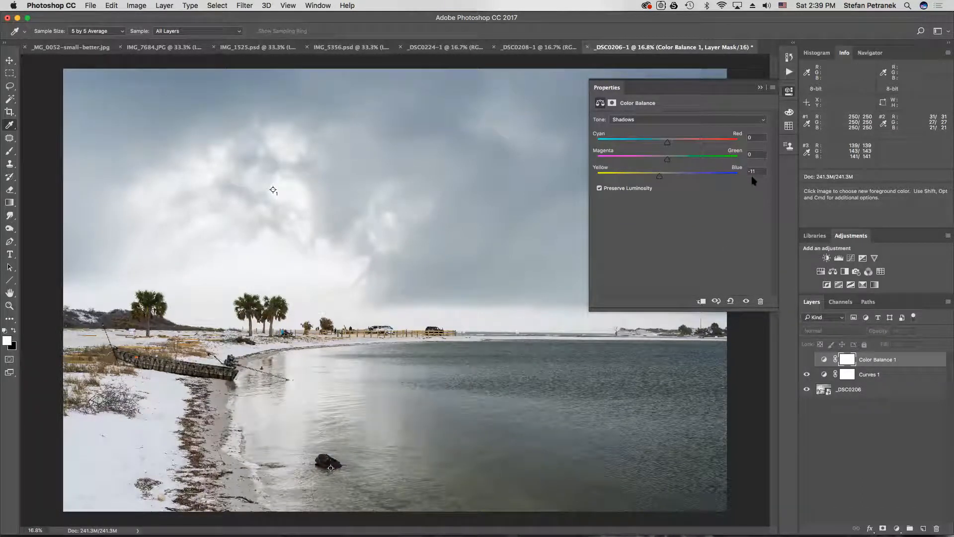
Reset the shadows' yellow–blue value to 0 and set the midtones to +18 cyan–red and -10 yellow–blue
left_click_drag(660, 176, 666, 177)
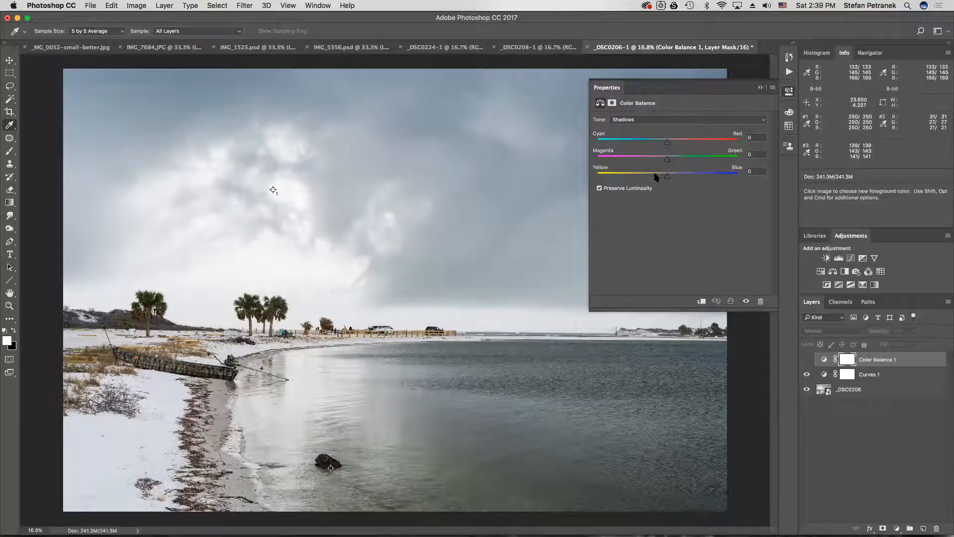
left_click_drag(667, 177, 667, 177)
left_click(652, 120)
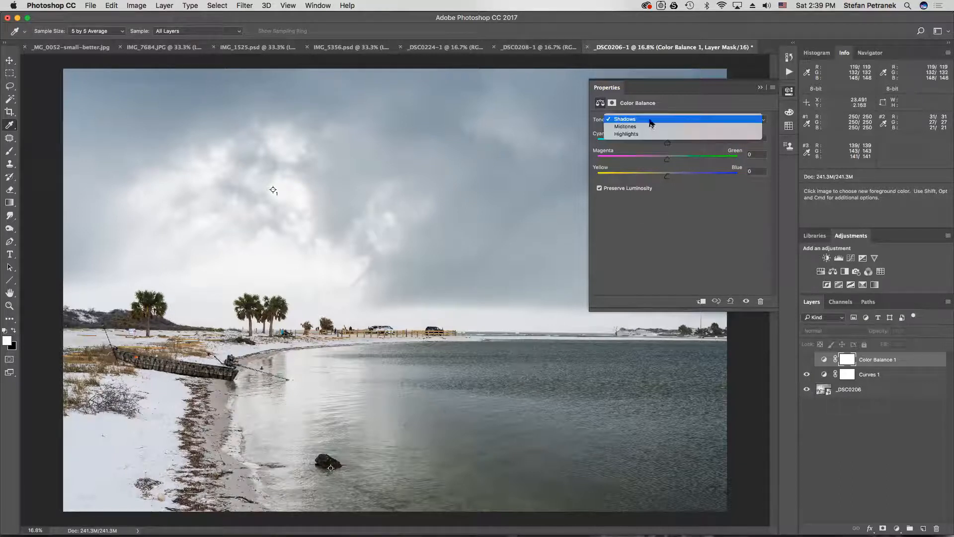
left_click(645, 127)
left_click_drag(668, 144, 680, 146)
left_click_drag(666, 178, 660, 180)
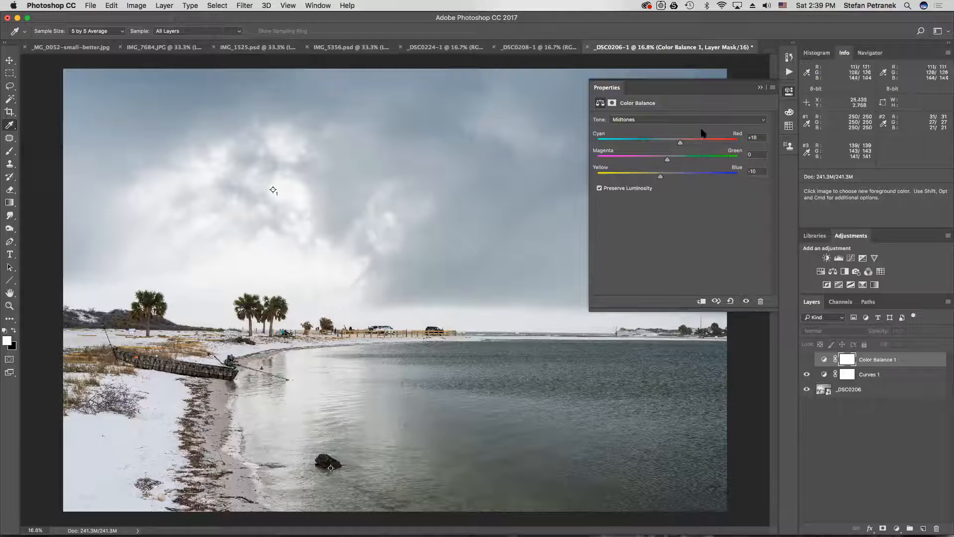
Make the Color Balance layer visible again and set its midtones to +8 cyan–red and 0 yellow–blue
left_click(746, 302)
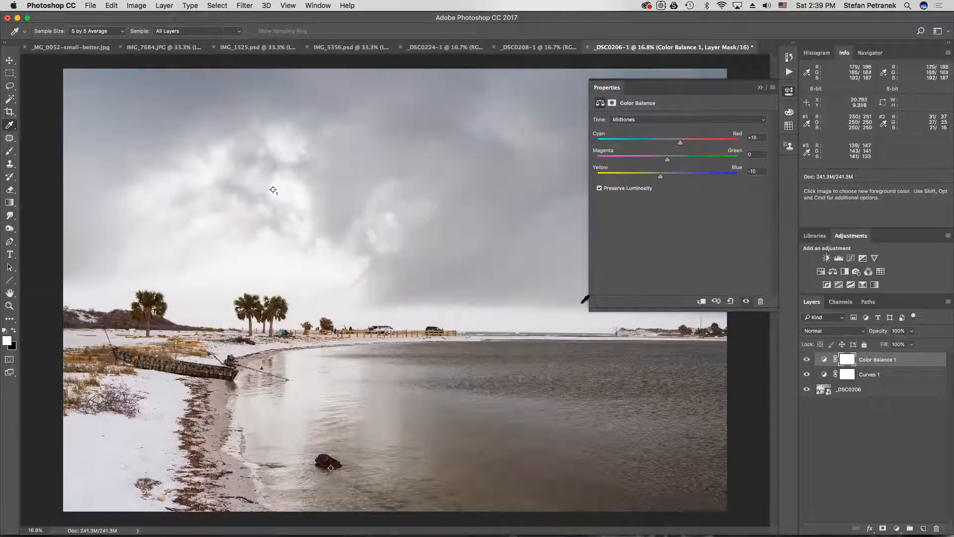
left_click(746, 301)
left_click(746, 301)
left_click_drag(681, 144, 674, 144)
left_click_drag(660, 177, 668, 177)
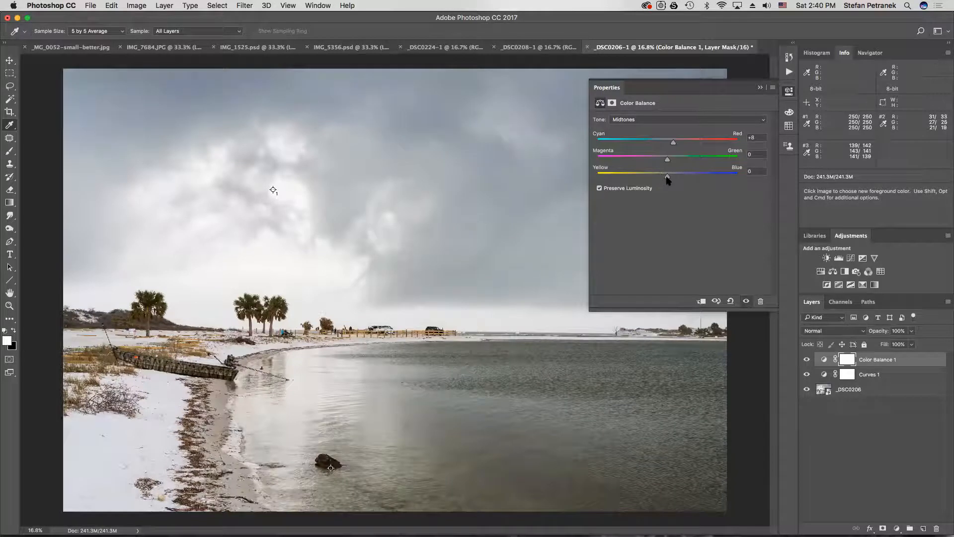
Compare the image with and without the Color Balance layer and close its settings
left_click(746, 303)
left_click(746, 304)
left_click(745, 303)
left_click(745, 303)
left_click(762, 83)
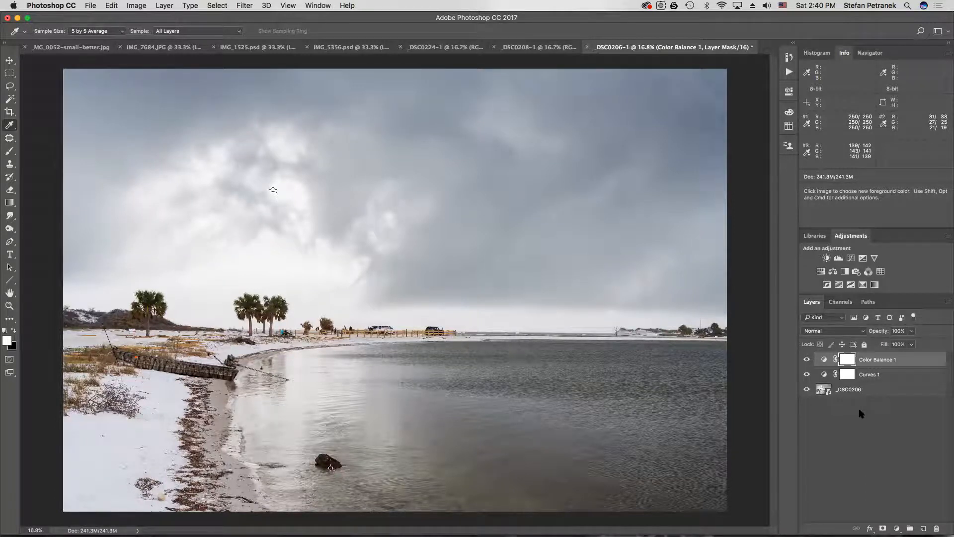
Add a Selective Color adjustment layer above Color Balance 1 and slightly adjust the cyan amount of its Cyans range
left_click(896, 528)
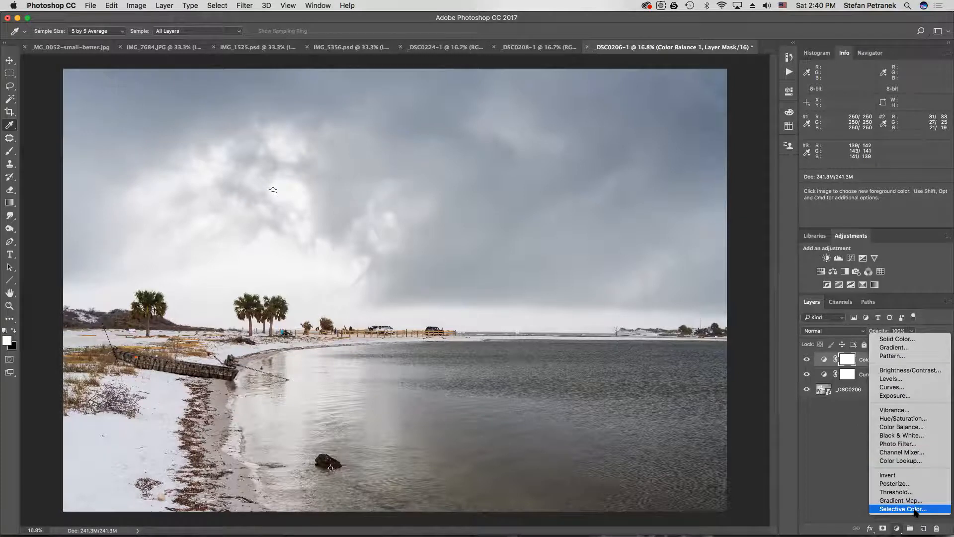
left_click(914, 509)
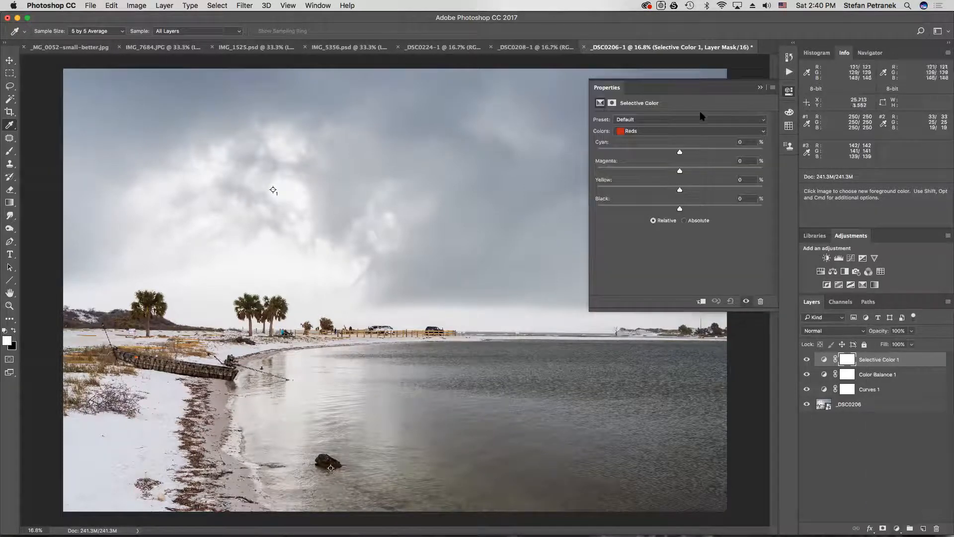
mouse_move(681, 87)
left_mouse_down()
mouse_move(634, 85)
mouse_move(638, 97)
mouse_move(679, 93)
left_mouse_up()
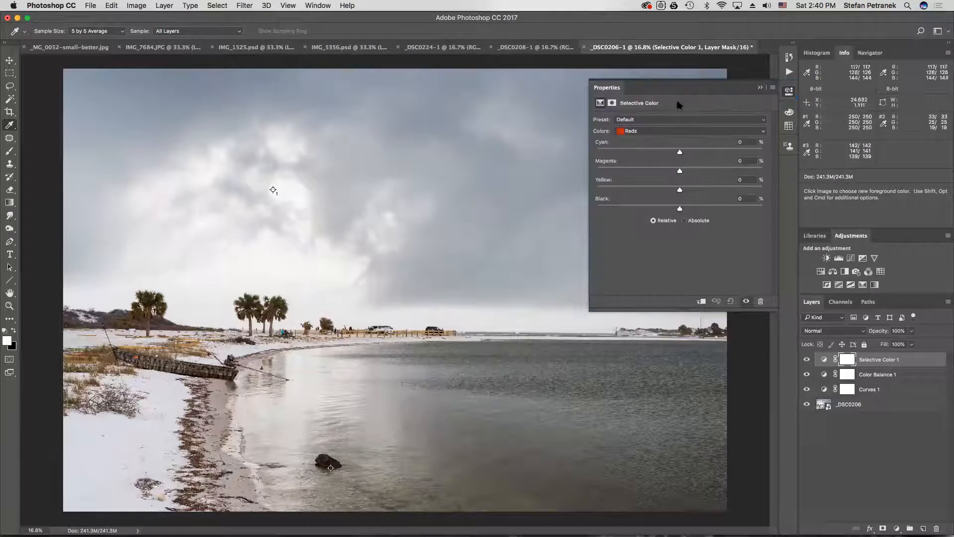
left_click(634, 131)
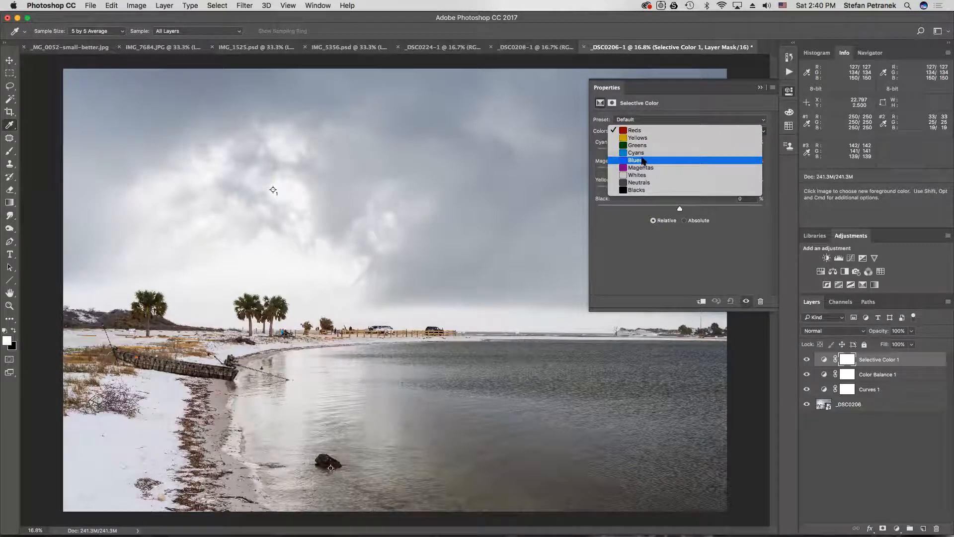
left_click(643, 152)
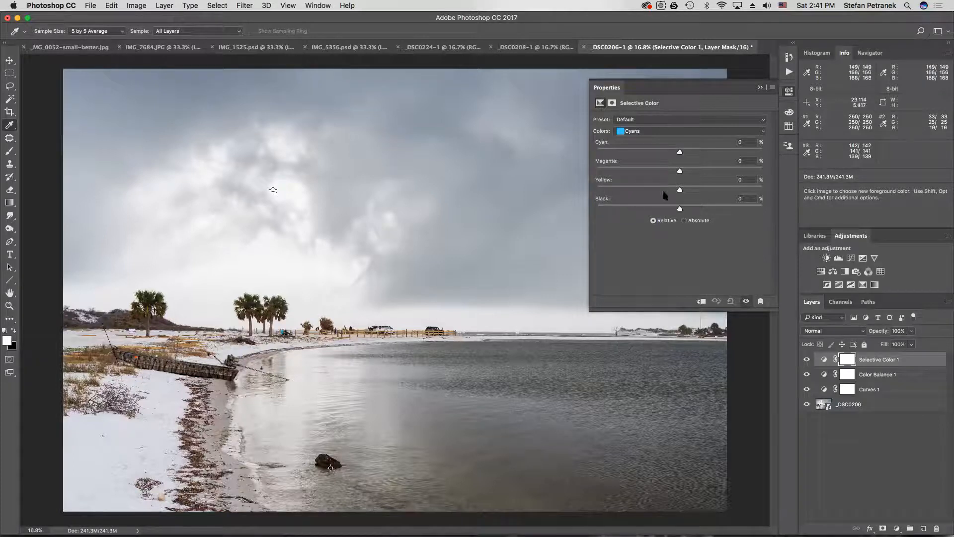
mouse_move(679, 153)
left_mouse_down()
mouse_move(723, 152)
mouse_move(604, 150)
mouse_move(799, 151)
mouse_move(679, 152)
left_mouse_up()
Set the Selective Color Yellows range to -55% cyan and +1% yellow
left_click(645, 133)
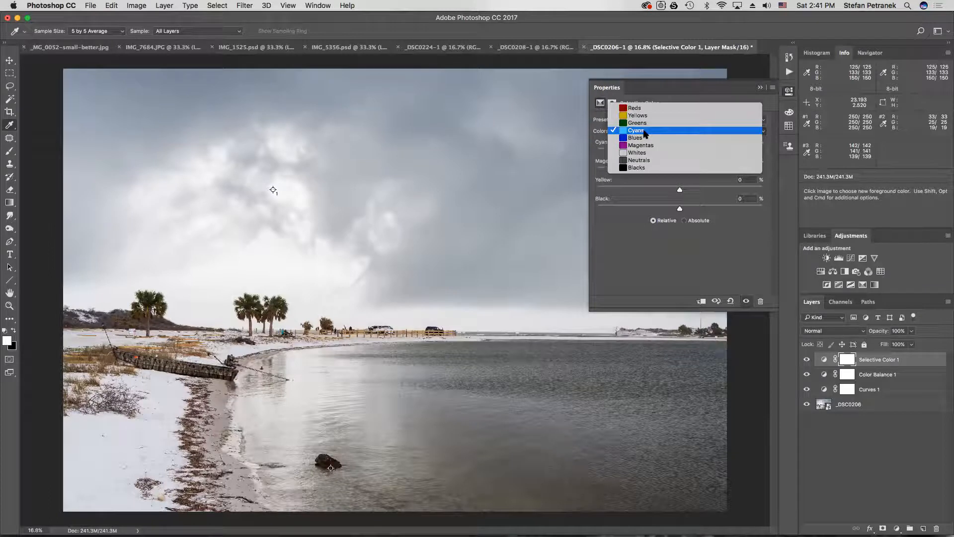
left_click(638, 115)
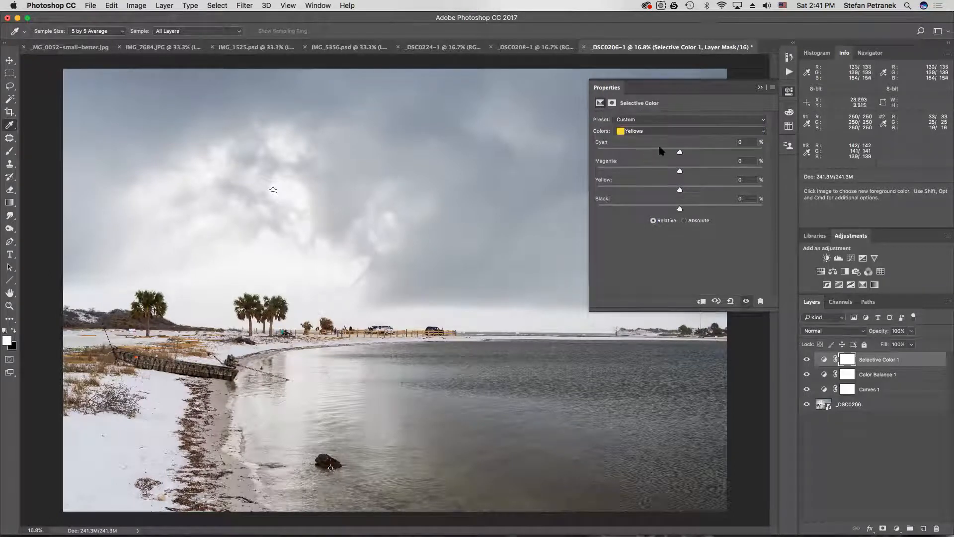
left_click(678, 144)
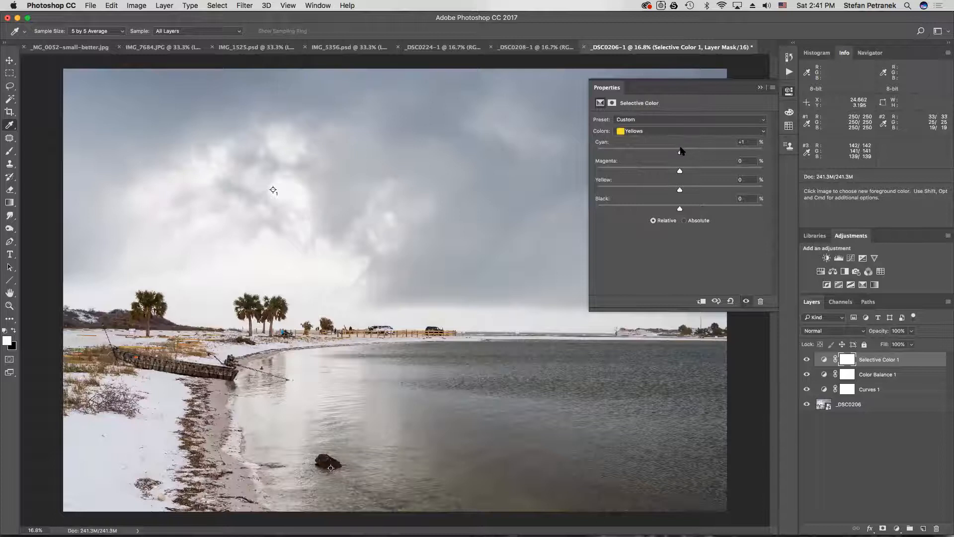
left_click_drag(681, 151, 597, 147)
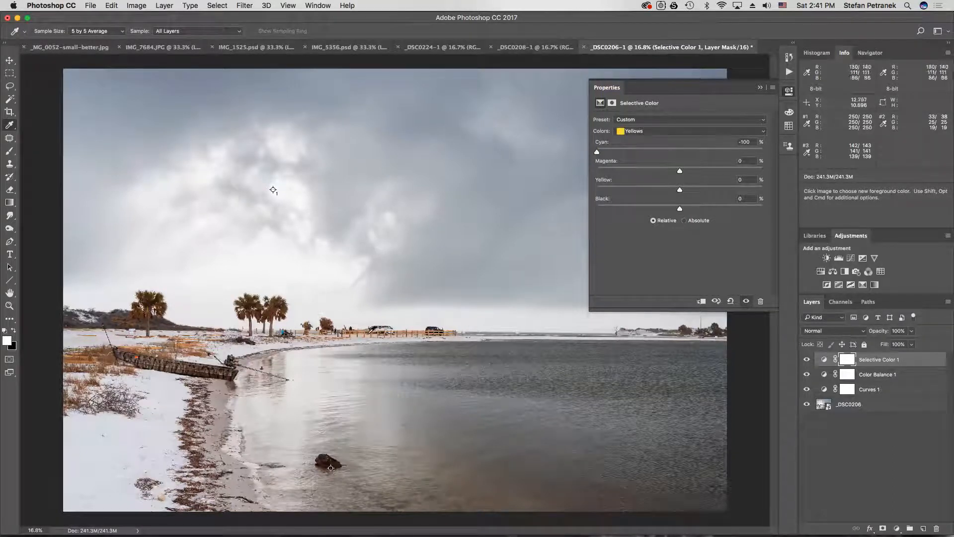
left_click(680, 152)
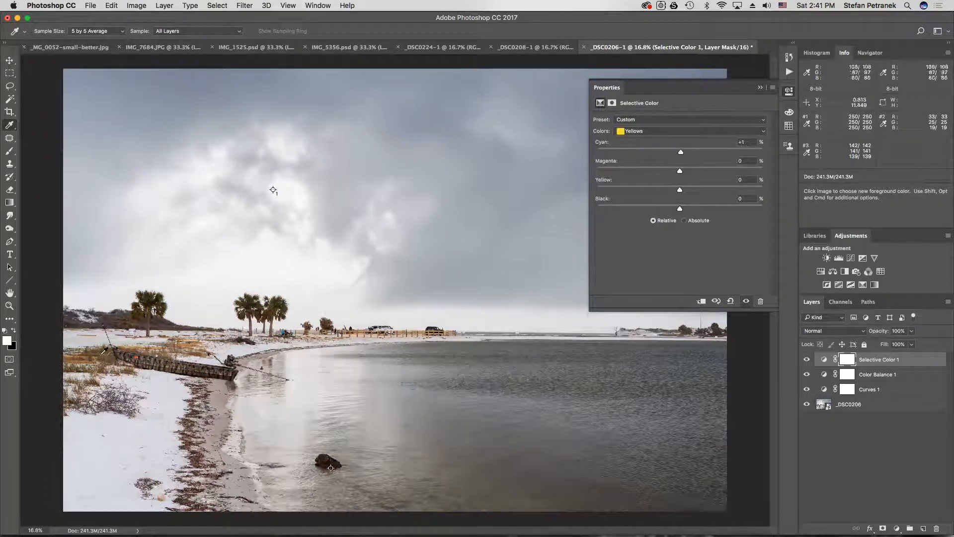
left_click_drag(680, 151, 613, 148)
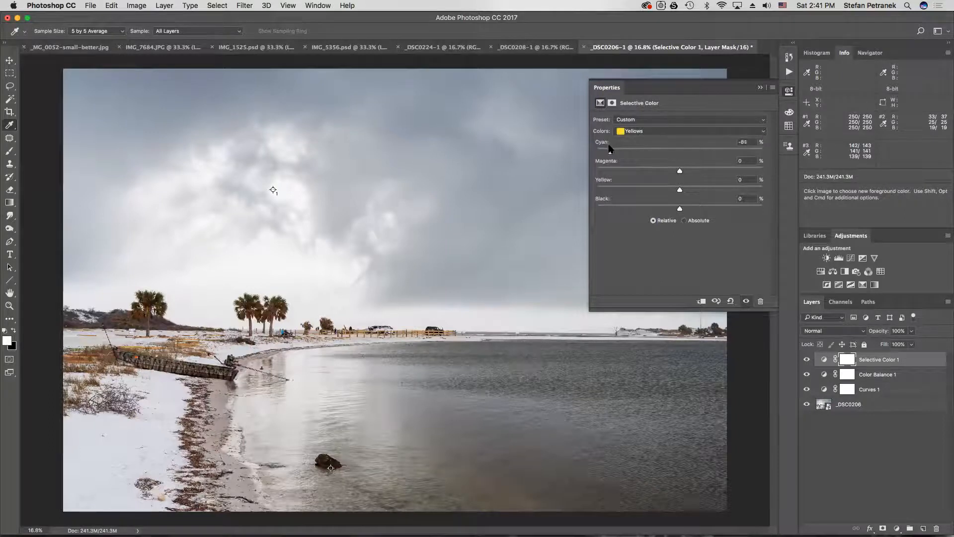
left_click_drag(617, 146, 634, 156)
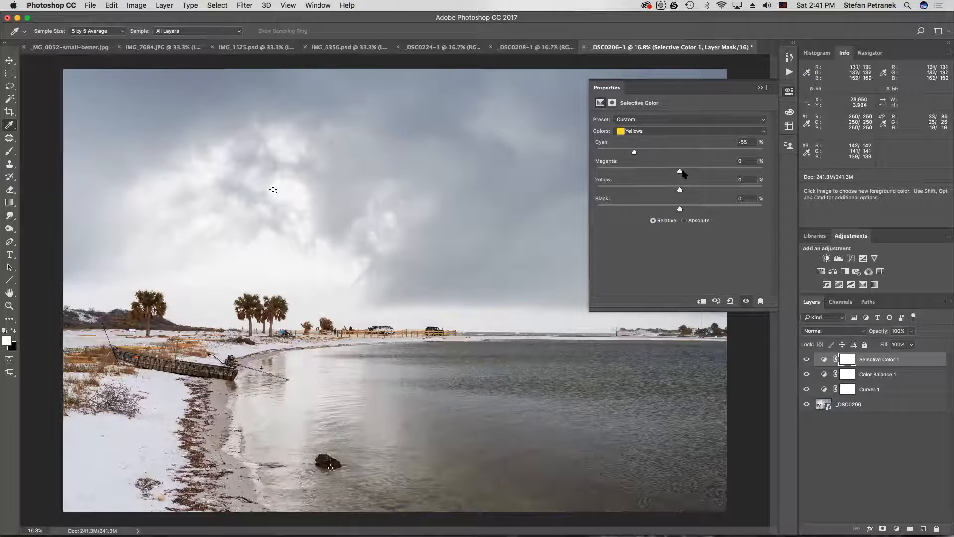
mouse_move(680, 191)
left_mouse_down()
mouse_move(785, 199)
mouse_move(532, 215)
mouse_move(754, 215)
mouse_move(681, 206)
left_mouse_up()
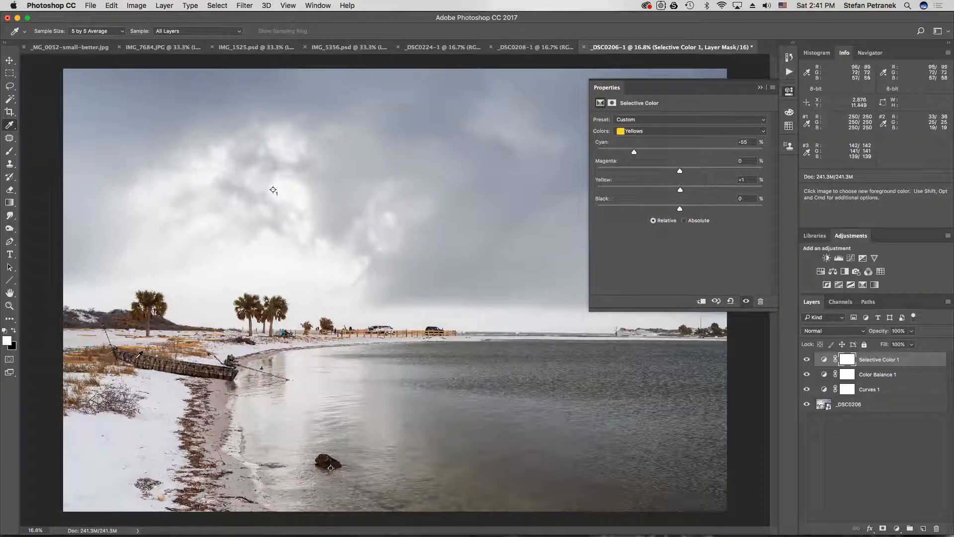
Set the Selective Color Reds range to -1% black, judging the effect on the camouflage boat and its orange sticker
key("super+space")
left_click_drag(111, 339, 168, 381)
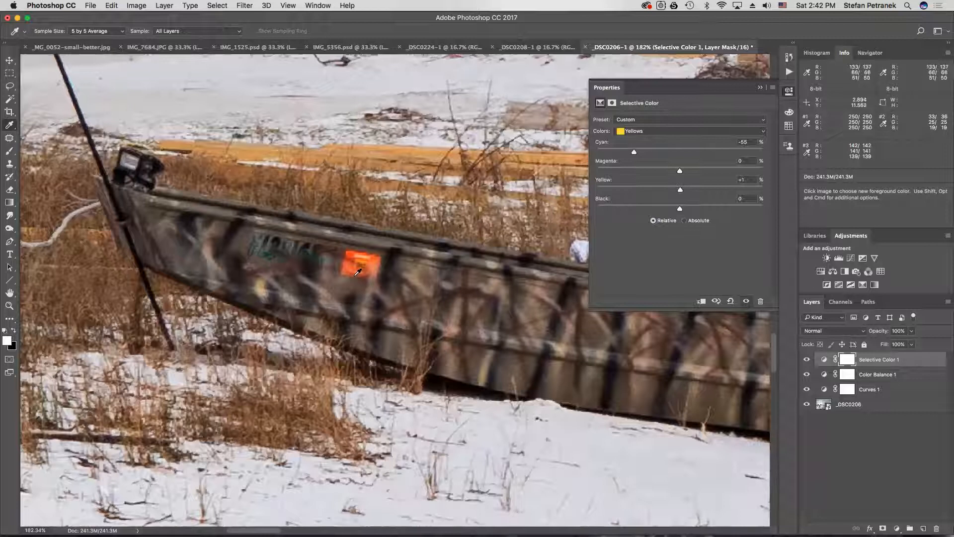
key("super+1")
left_click_drag(450, 372, 334, 459)
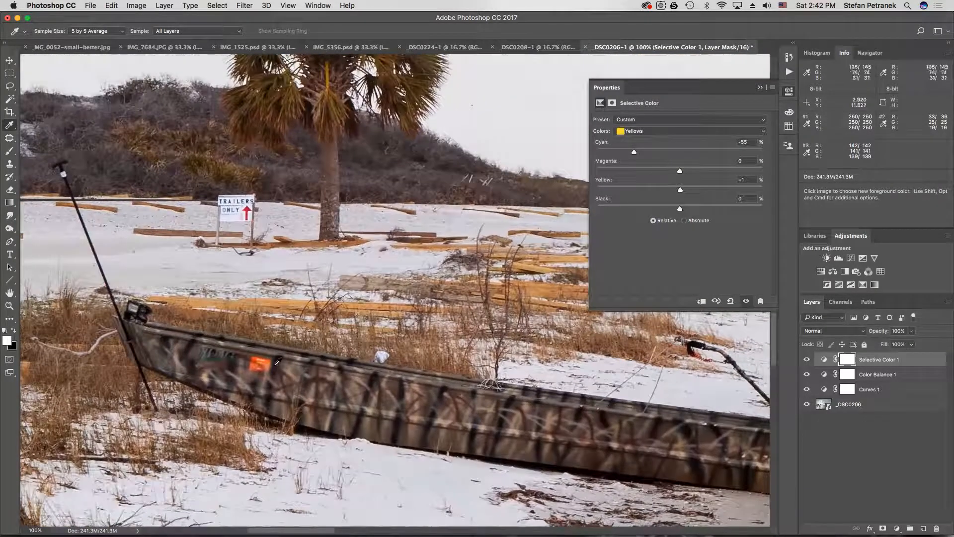
left_click(654, 130)
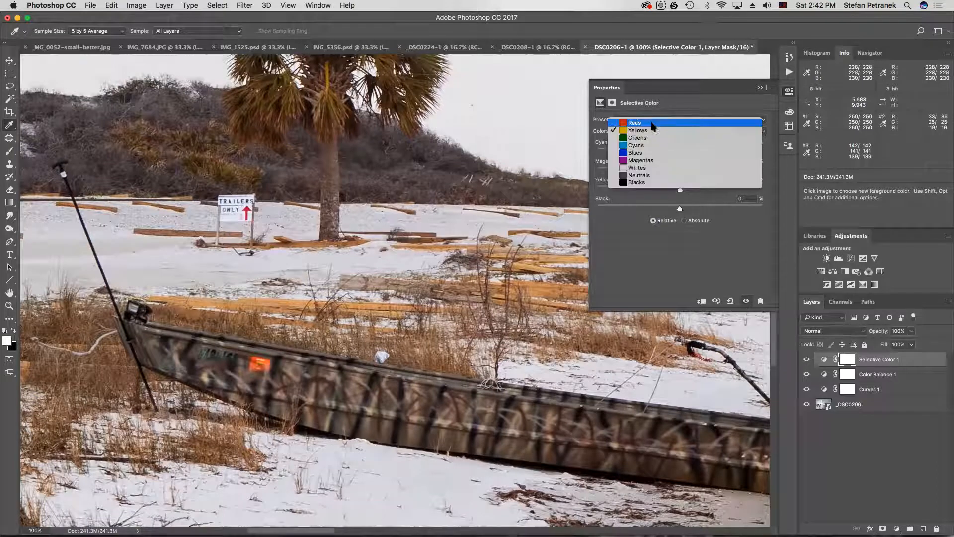
left_click(652, 123)
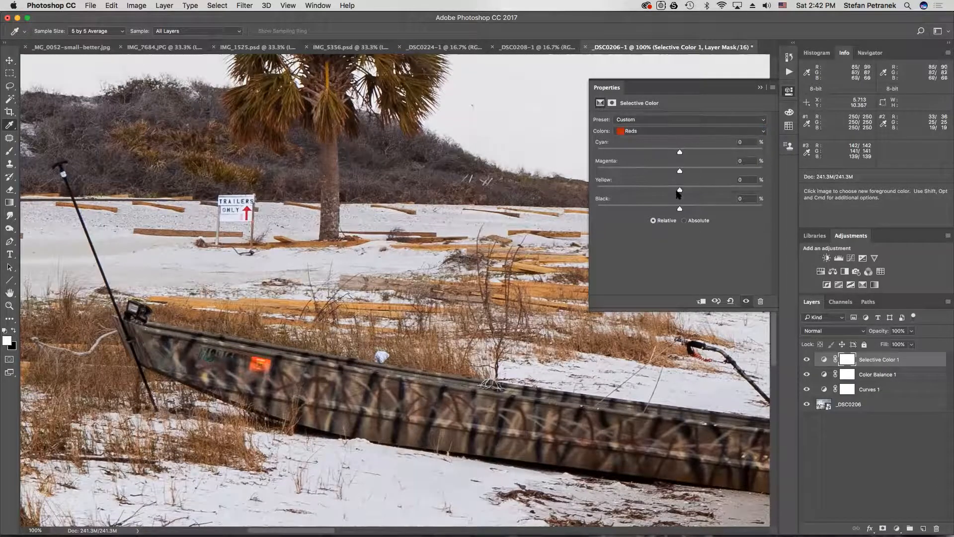
mouse_move(680, 208)
left_mouse_down()
mouse_move(628, 209)
mouse_move(743, 227)
mouse_move(677, 226)
mouse_move(625, 209)
mouse_move(729, 219)
mouse_move(679, 212)
left_mouse_up()
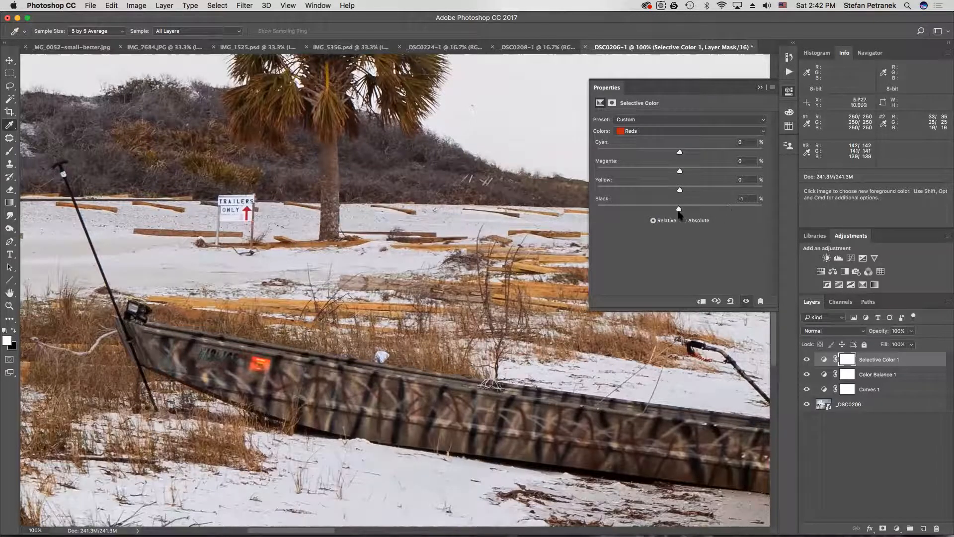
key("super+0")
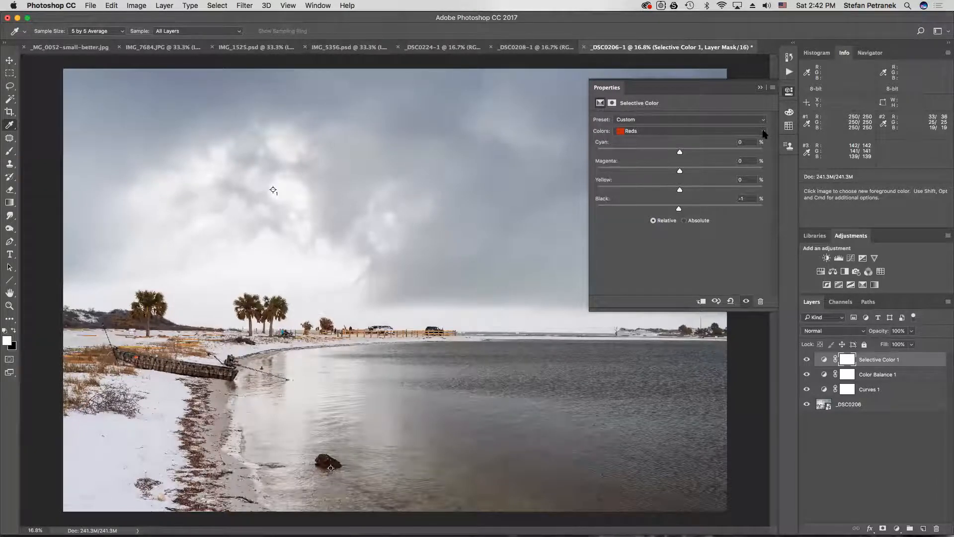
Set the Selective Color Blues range to +44% cyan, -1% magenta and -76% yellow
left_click(688, 132)
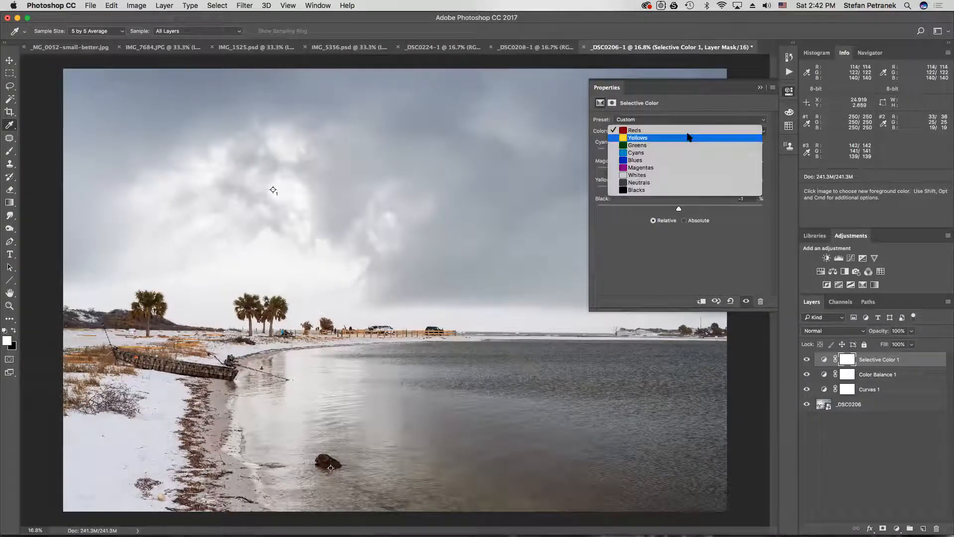
left_click(681, 160)
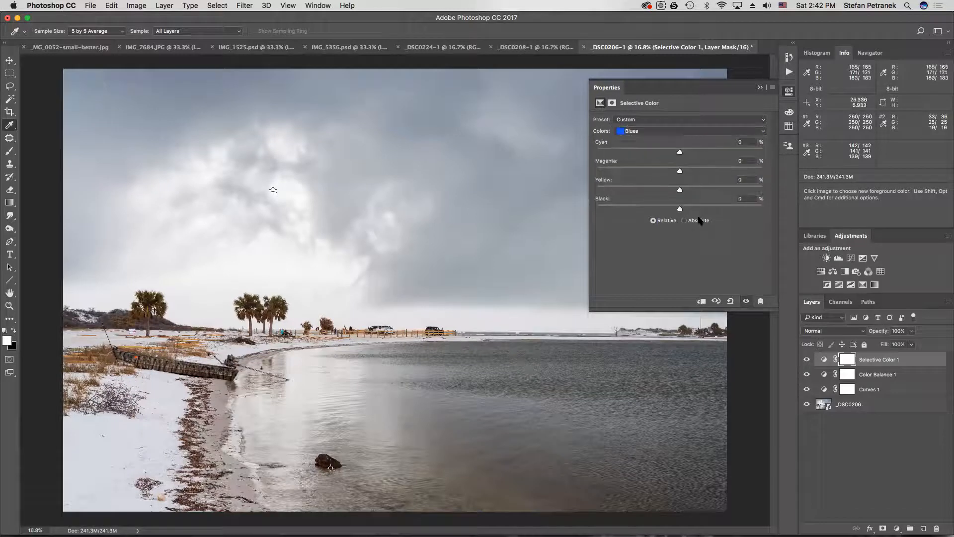
mouse_move(679, 170)
left_mouse_down()
mouse_move(602, 162)
mouse_move(766, 178)
mouse_move(682, 183)
mouse_move(783, 191)
mouse_move(681, 184)
left_mouse_up()
left_click_drag(683, 175, 617, 192)
Compare the photo with and without the Selective Color layer, then close its settings
left_click(746, 301)
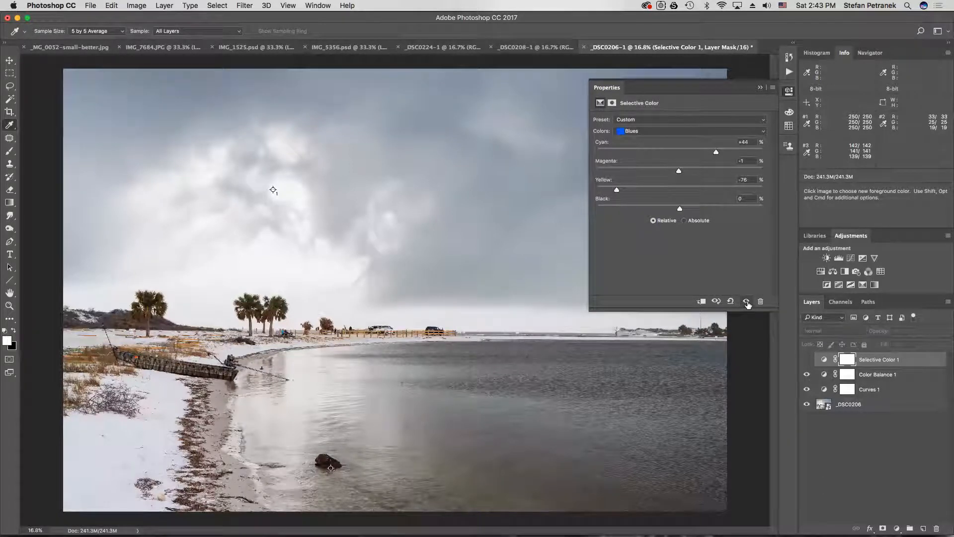
left_click(747, 302)
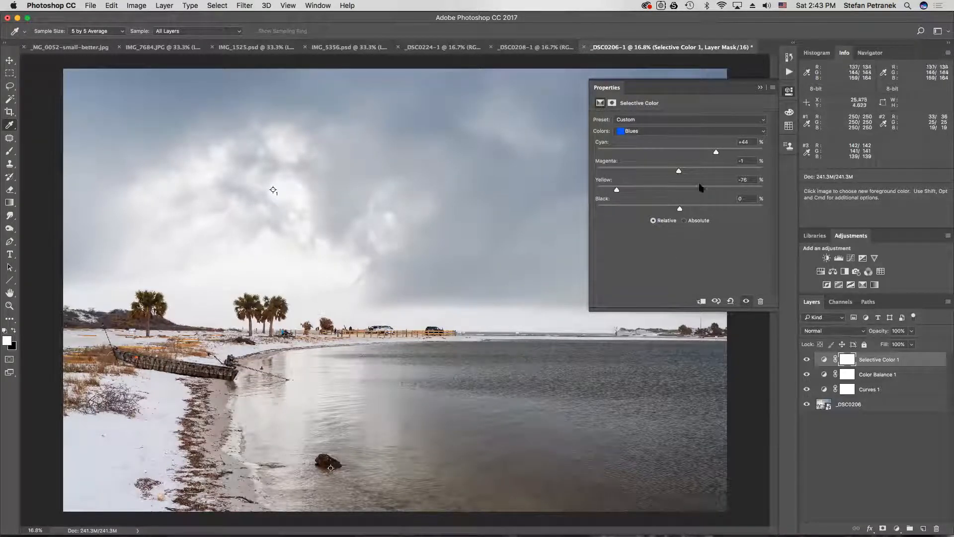
left_click(760, 88)
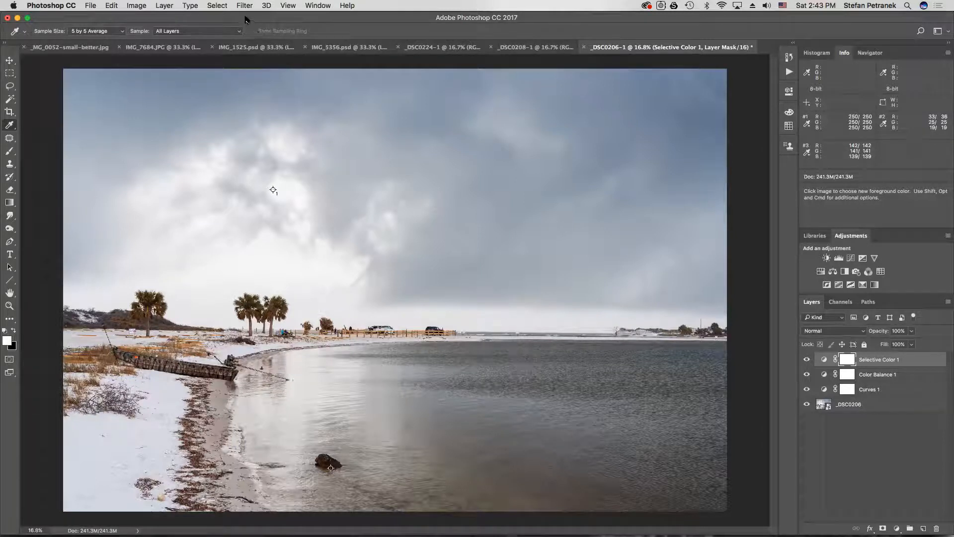
Add a new layer named Dodge/Burn in Overlay mode, filled with the Overlay-neutral 50% gray
left_click(164, 6)
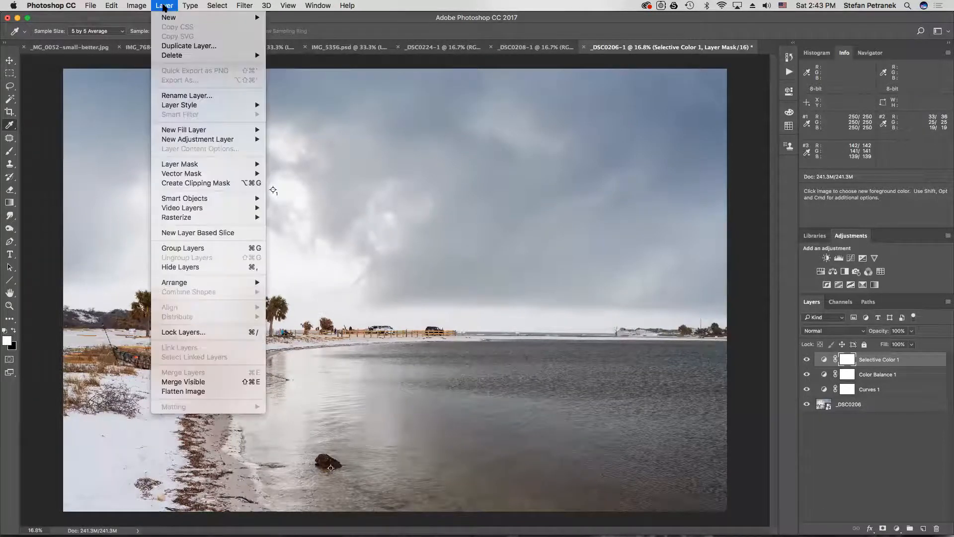
mouse_move(175, 20)
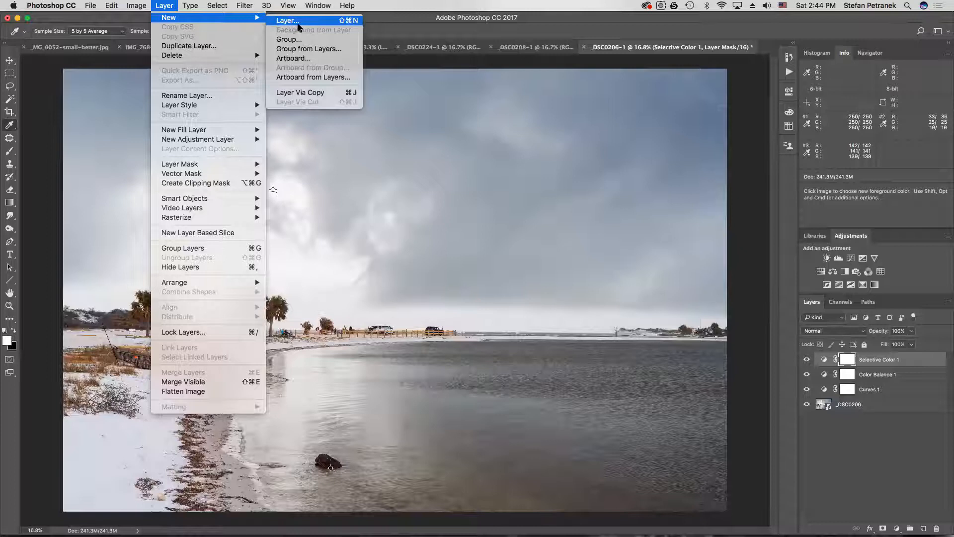
left_click(299, 25)
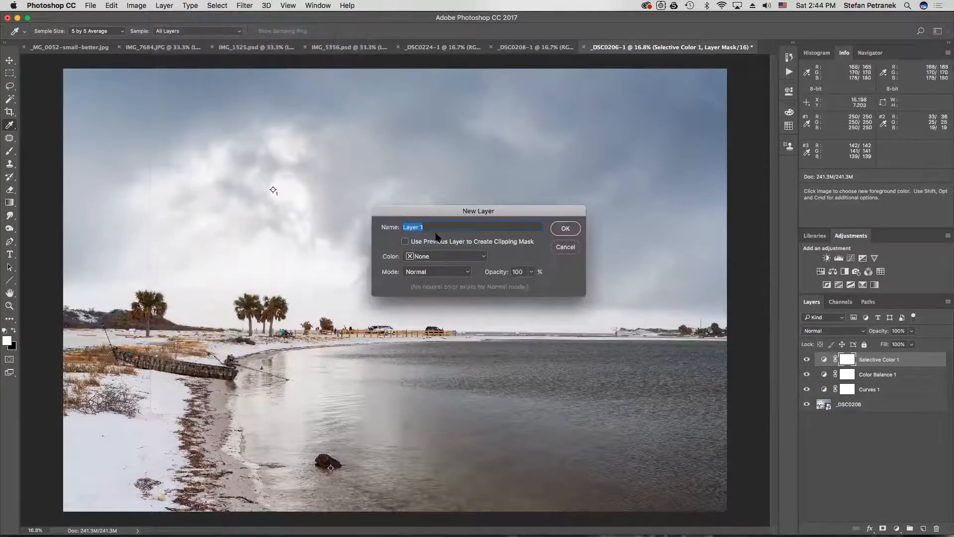
type("Dodge/Burn")
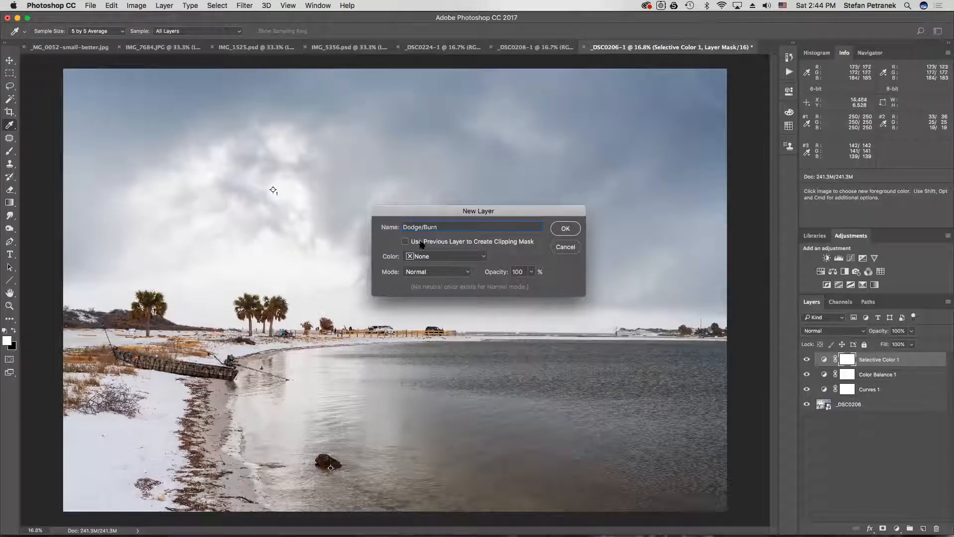
left_click(433, 275)
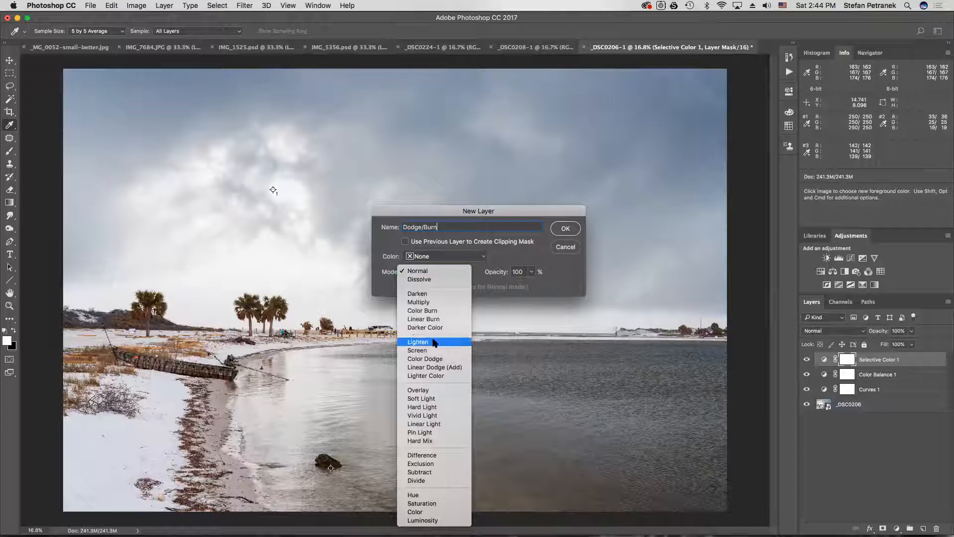
left_click(443, 392)
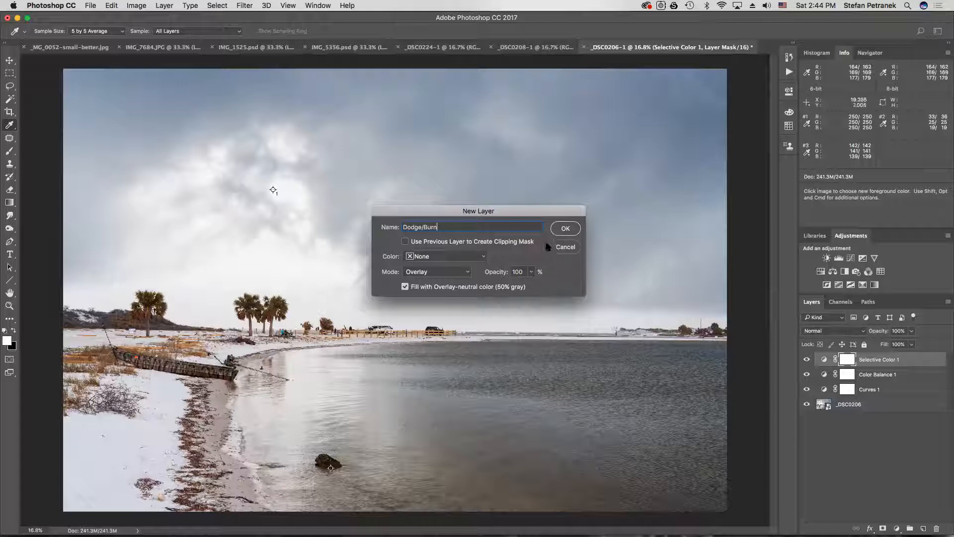
left_click(557, 232)
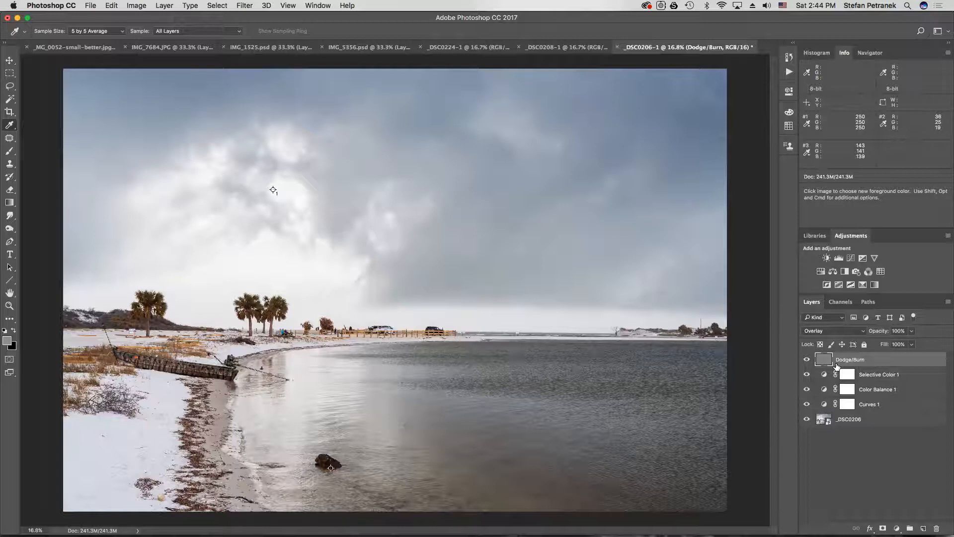
Inspect the Dodge/Burn layer on its own and its blend mode, then show all layers and compare with it off and on
left_click(806, 359, "alt")
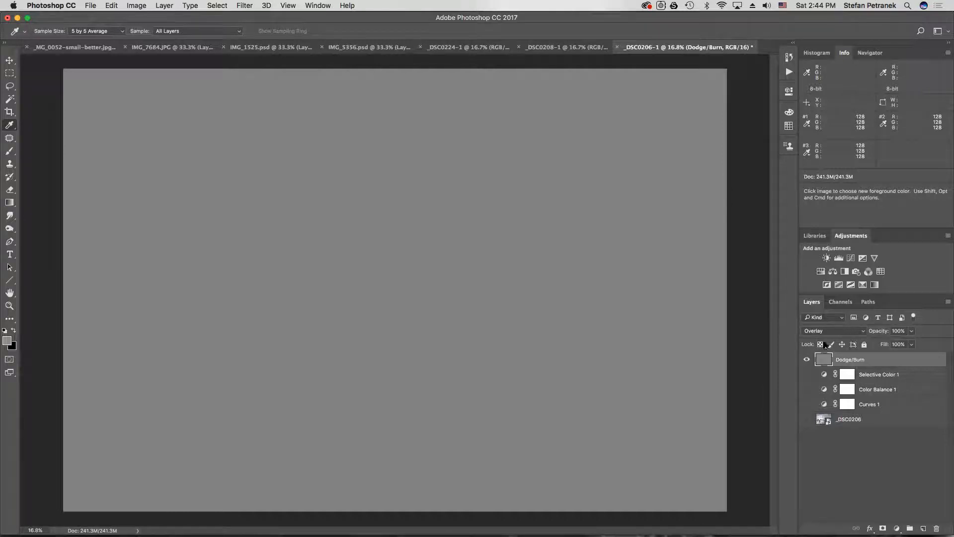
left_click(835, 331)
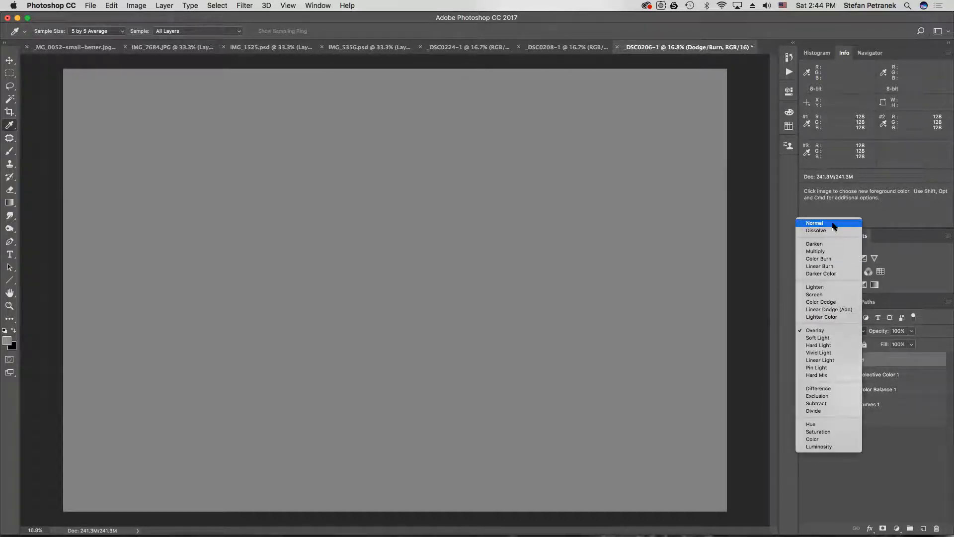
left_click(843, 331)
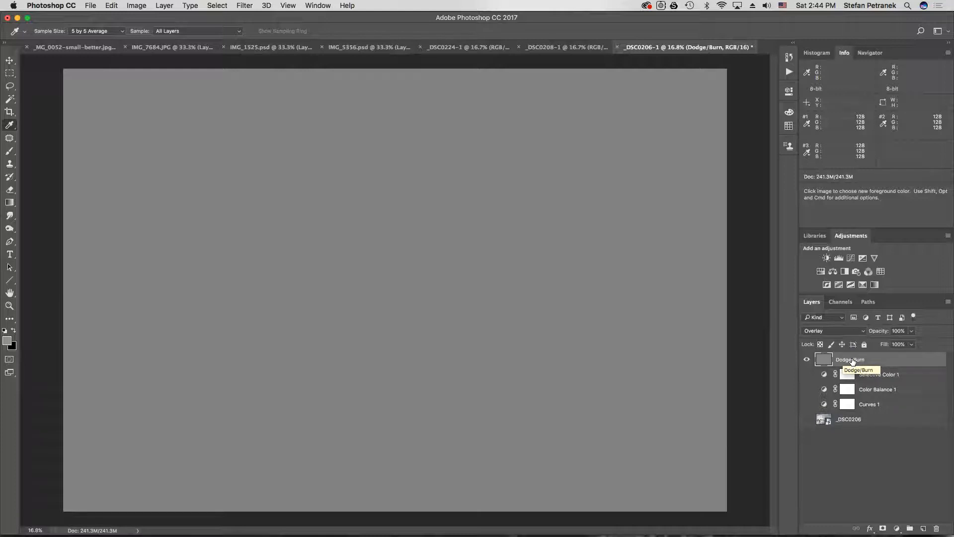
left_click(808, 360, "alt")
left_click(807, 360)
left_click(806, 359)
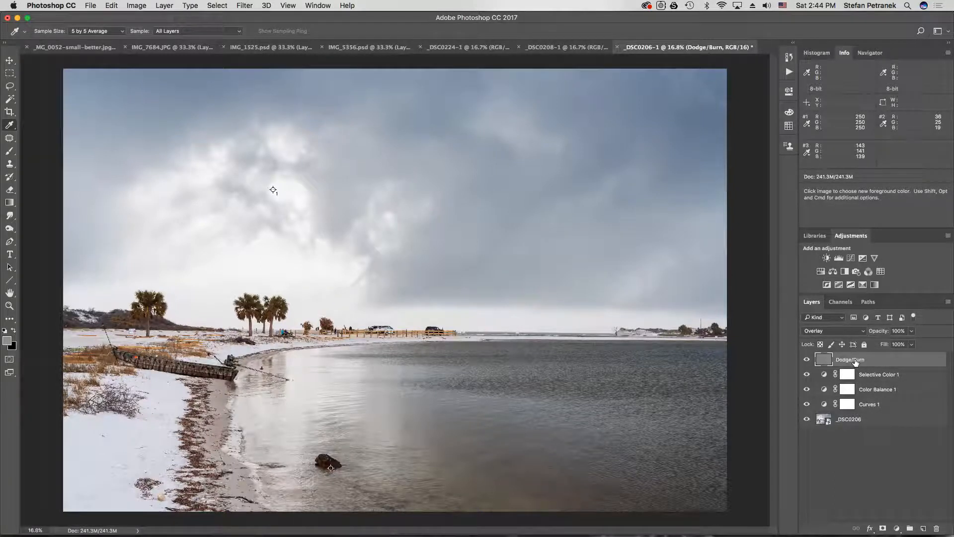
Set up the Brush tool with black at 100% opacity, try a burn stroke over the bright clouds and undo it
left_click(9, 151)
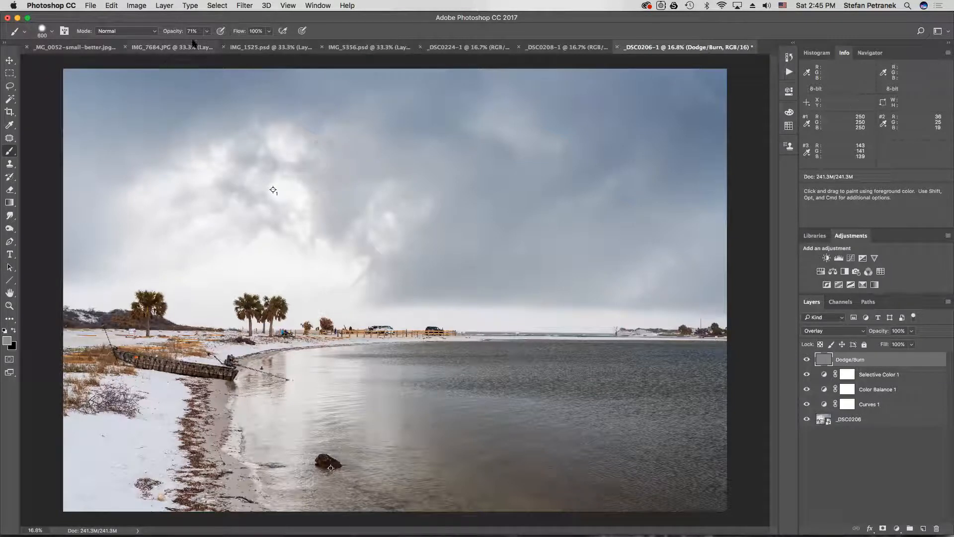
left_click(192, 31)
left_click(14, 331)
left_click(14, 330)
left_click(14, 331)
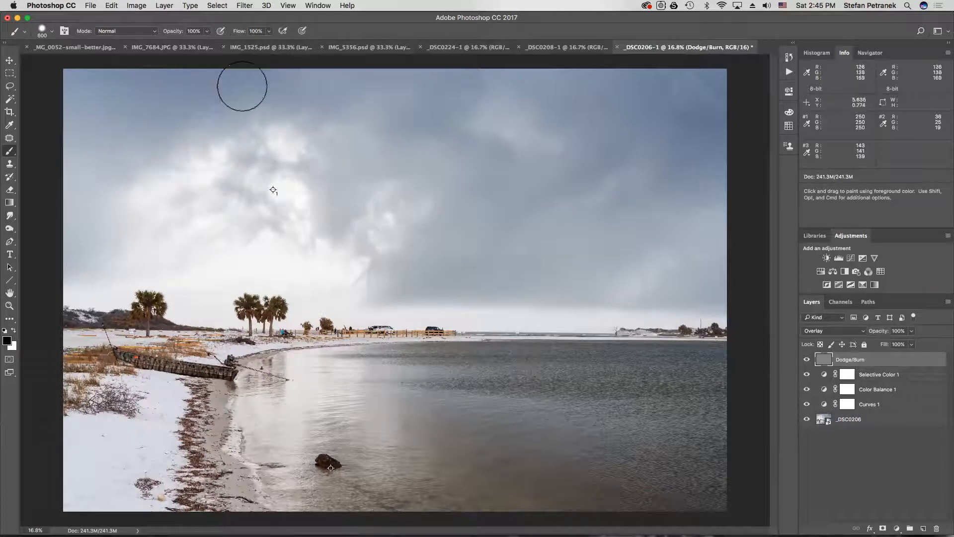
mouse_move(141, 179)
left_mouse_down()
mouse_move(202, 156)
mouse_move(291, 152)
mouse_move(331, 202)
mouse_move(264, 183)
mouse_move(278, 199)
mouse_move(285, 193)
mouse_move(220, 237)
mouse_move(183, 193)
mouse_move(191, 241)
mouse_move(366, 241)
mouse_move(359, 222)
mouse_move(257, 285)
mouse_move(200, 284)
mouse_move(135, 208)
mouse_move(232, 136)
mouse_move(354, 171)
mouse_move(380, 326)
mouse_move(341, 324)
mouse_move(350, 312)
mouse_move(334, 304)
mouse_move(195, 308)
mouse_move(151, 254)
mouse_move(179, 155)
mouse_move(348, 160)
mouse_move(383, 189)
left_mouse_up()
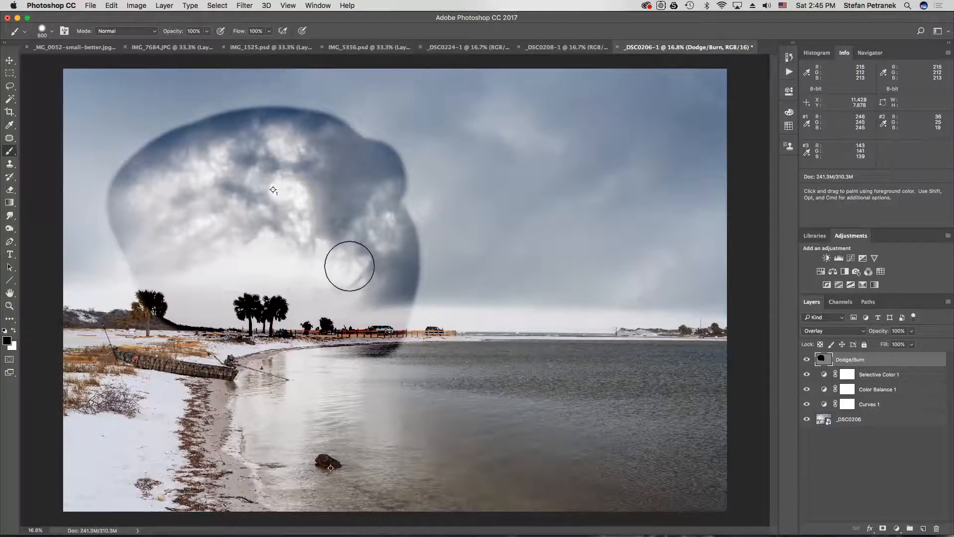
key("super+z")
Burn the bright clouds on the Dodge/Burn layer with a soft-edged 900 px black brush at 3% opacity
left_click_drag(175, 34, 170, 33)
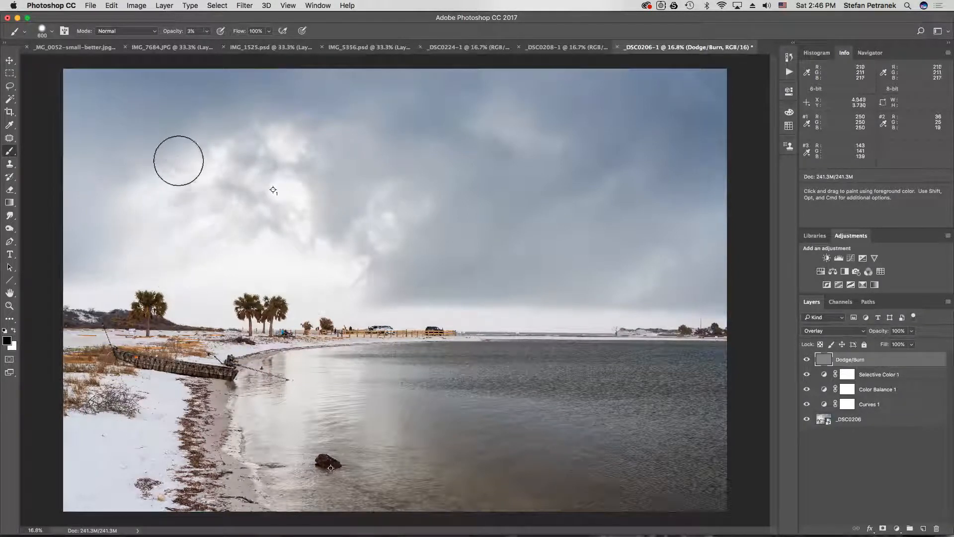
left_click(42, 32)
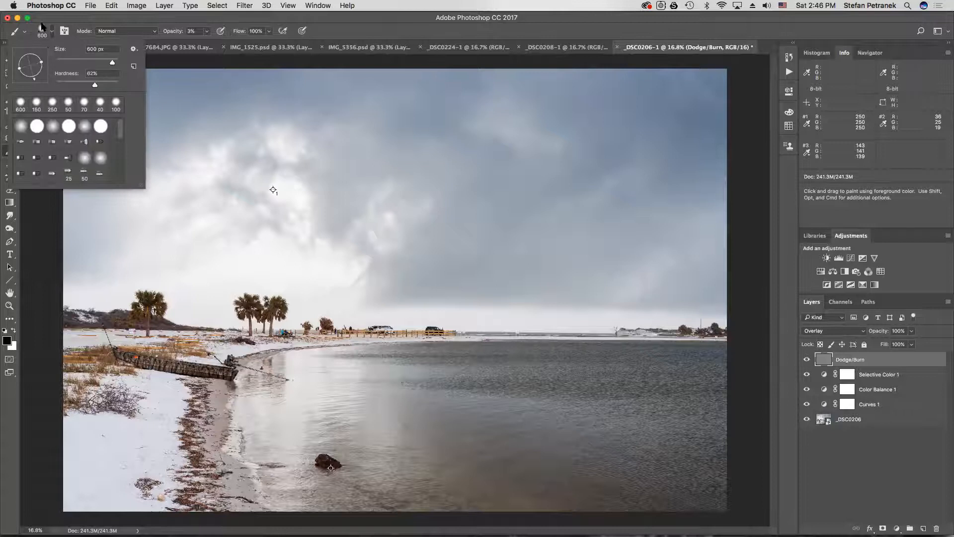
left_click_drag(94, 85, 52, 89)
left_click(40, 36)
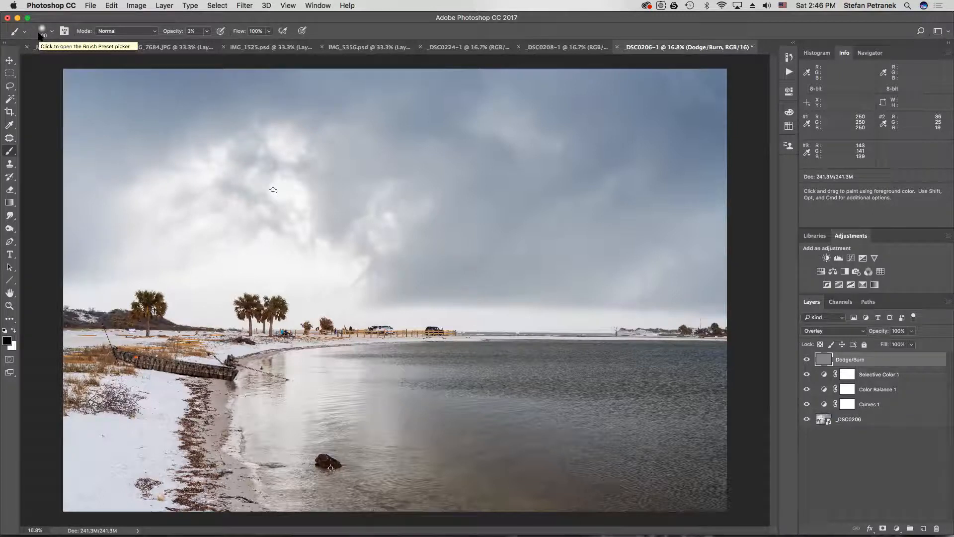
key("bracketright")
key("bracketright")
key("bracketright")
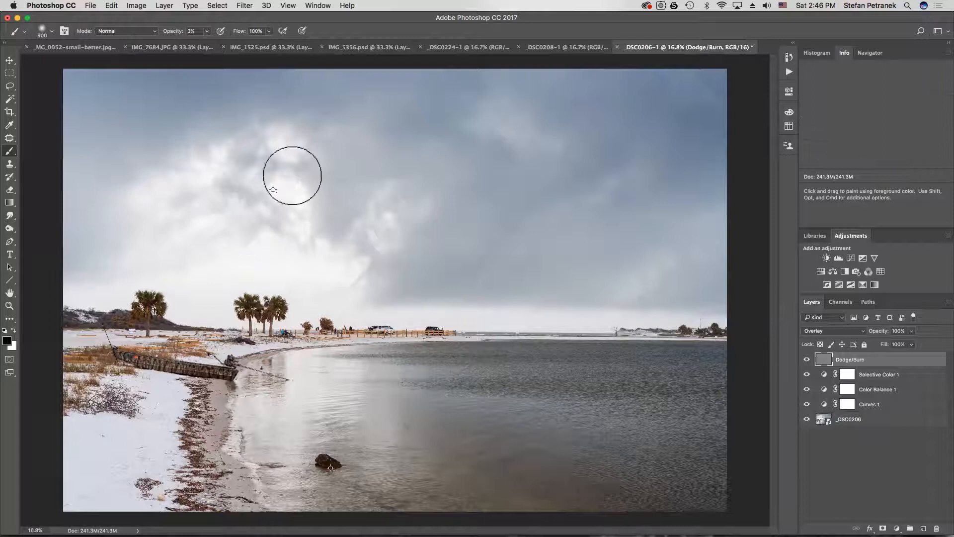
mouse_move(366, 266)
left_mouse_down()
mouse_move(295, 300)
mouse_move(240, 286)
mouse_move(265, 267)
mouse_move(177, 256)
mouse_move(183, 210)
mouse_move(286, 161)
mouse_move(279, 246)
mouse_move(164, 228)
mouse_move(279, 172)
mouse_move(371, 203)
mouse_move(313, 266)
mouse_move(364, 274)
mouse_move(217, 249)
mouse_move(255, 175)
mouse_move(304, 143)
mouse_move(288, 125)
mouse_move(404, 209)
mouse_move(355, 280)
mouse_move(295, 301)
mouse_move(335, 281)
mouse_move(323, 208)
mouse_move(287, 155)
mouse_move(207, 191)
mouse_move(173, 181)
mouse_move(225, 234)
mouse_move(176, 256)
mouse_move(126, 212)
mouse_move(208, 154)
mouse_move(228, 198)
mouse_move(268, 229)
mouse_move(280, 223)
mouse_move(323, 261)
mouse_move(375, 277)
mouse_move(358, 187)
mouse_move(267, 141)
mouse_move(138, 203)
mouse_move(181, 246)
mouse_move(142, 257)
mouse_move(175, 249)
mouse_move(293, 144)
mouse_move(382, 194)
mouse_move(391, 264)
mouse_move(342, 266)
mouse_move(336, 173)
mouse_move(312, 140)
mouse_move(278, 149)
mouse_move(142, 227)
mouse_move(296, 226)
left_mouse_up()
left_click_drag(423, 194, 378, 259)
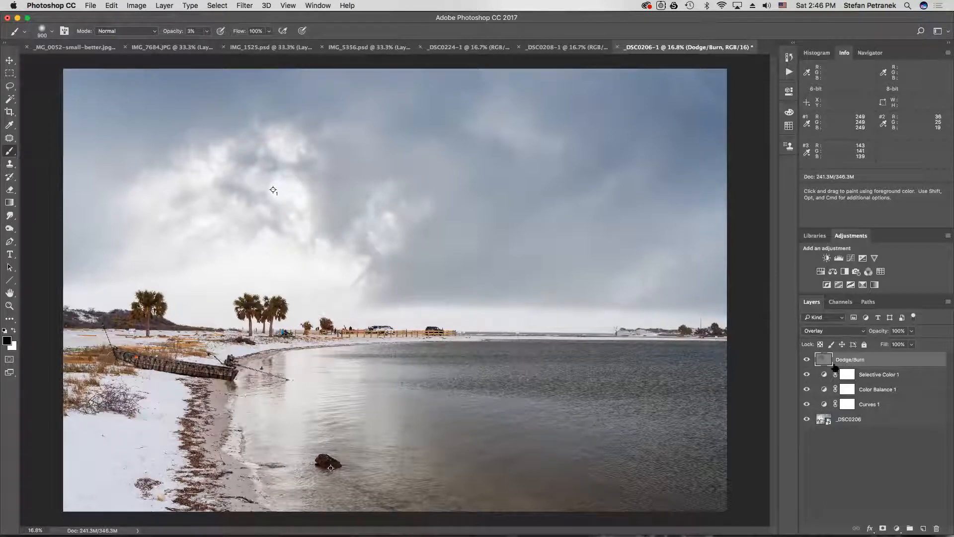
Inspect the painted Dodge/Burn layer on its own, then compare the photo with and without it
left_click(806, 360, "alt")
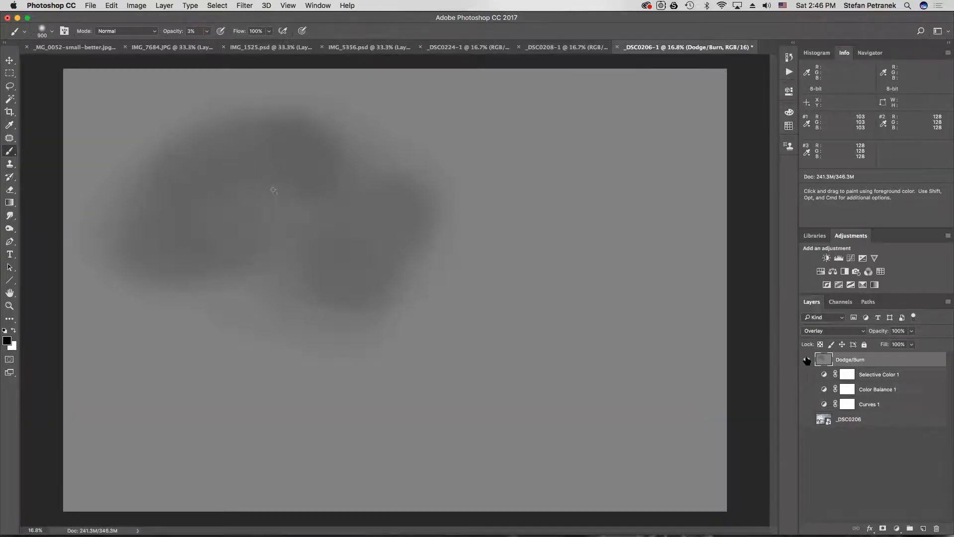
left_click(806, 359, "alt")
left_click(806, 359)
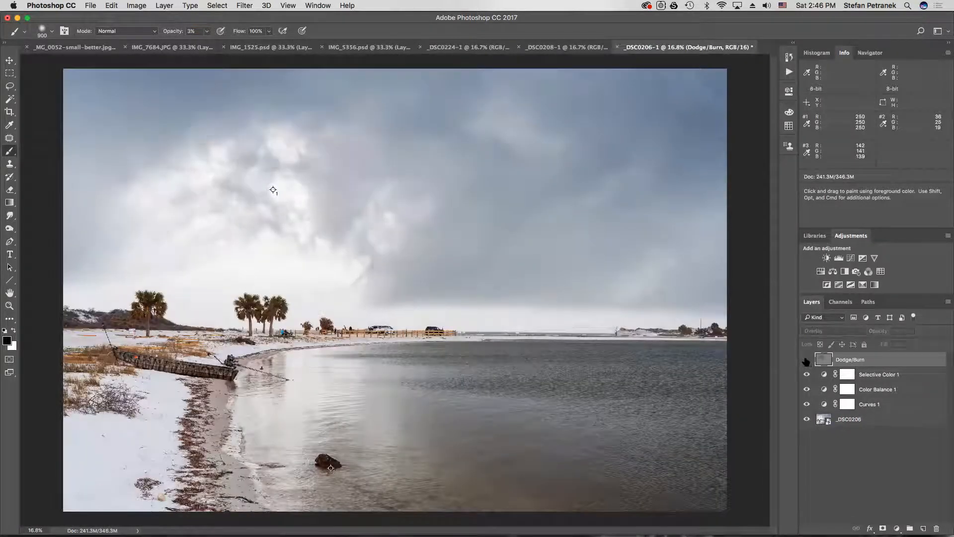
left_click(806, 360)
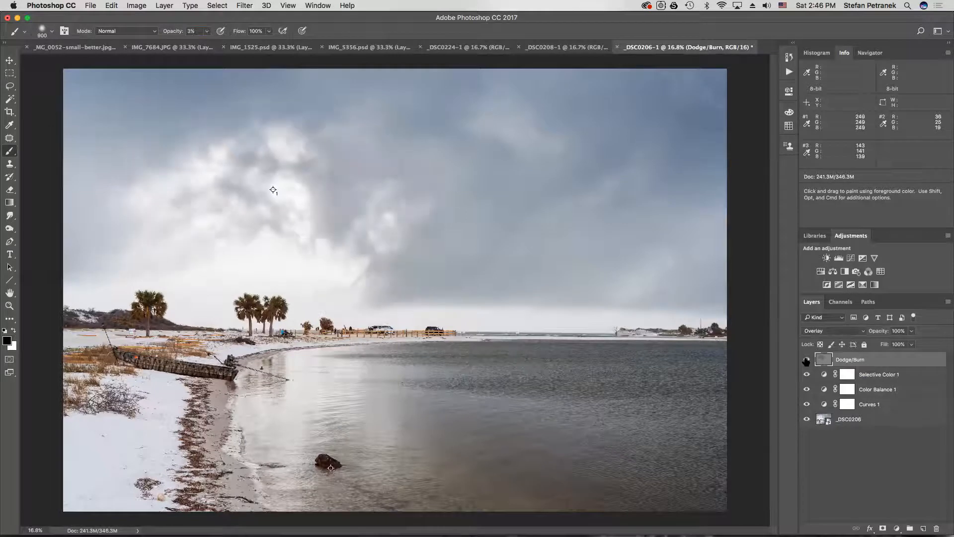
left_click(806, 360)
left_click(806, 360)
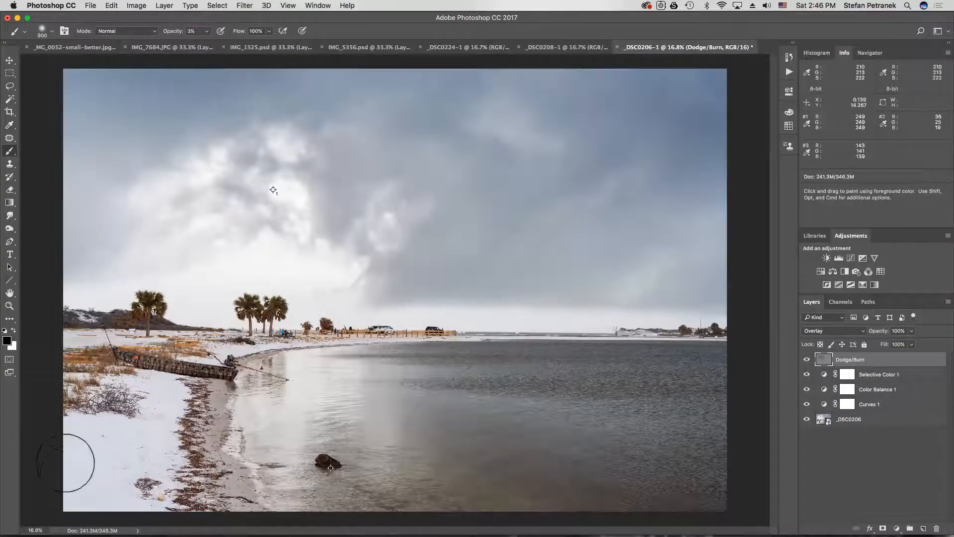
Burn the snow along the photo's lower-left edge with the black brush at 3% opacity
mouse_move(54, 412)
left_mouse_down()
mouse_move(73, 457)
mouse_move(53, 398)
mouse_move(90, 485)
mouse_move(58, 429)
mouse_move(50, 483)
left_mouse_up()
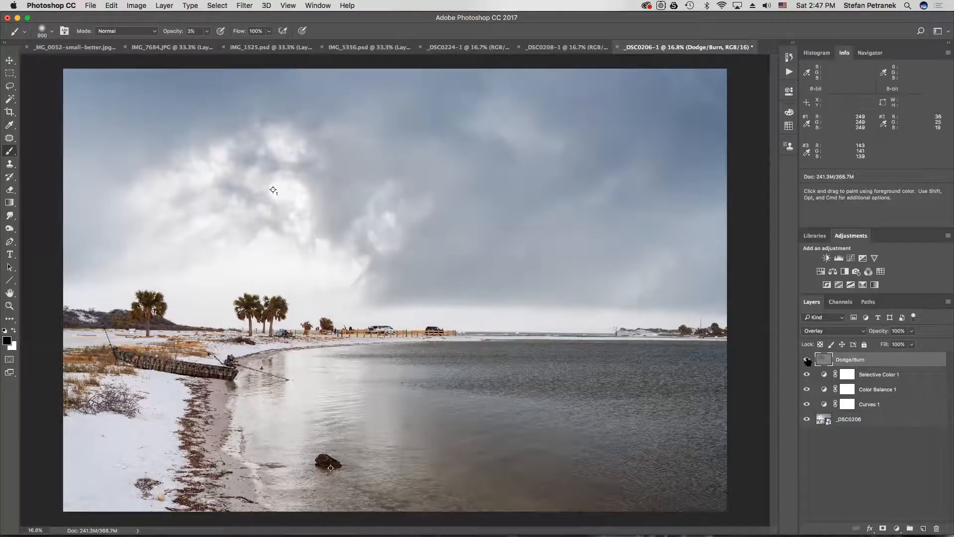
Compare the photo with and without the burning painted on the Dodge/Burn layer
left_click(807, 359)
left_click(807, 359)
left_click(807, 360)
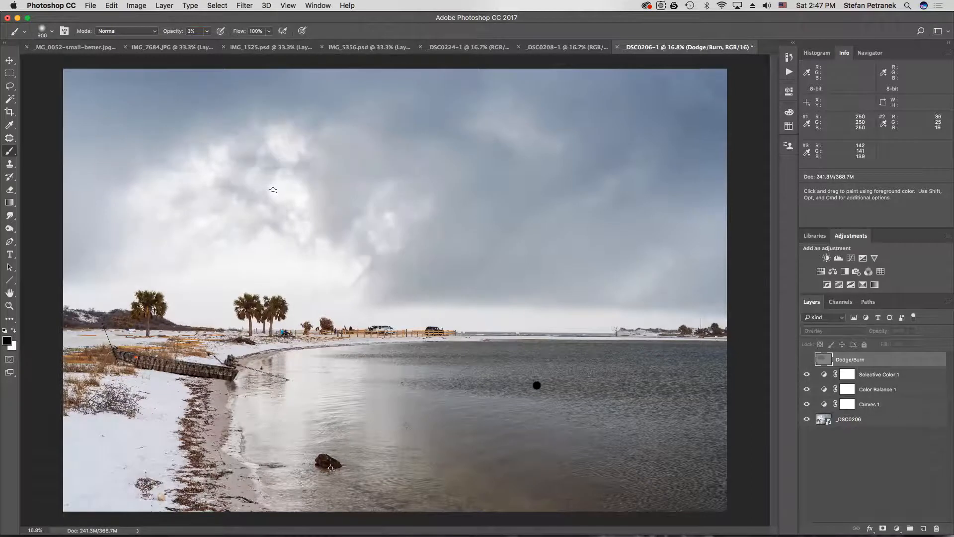
left_click(806, 360)
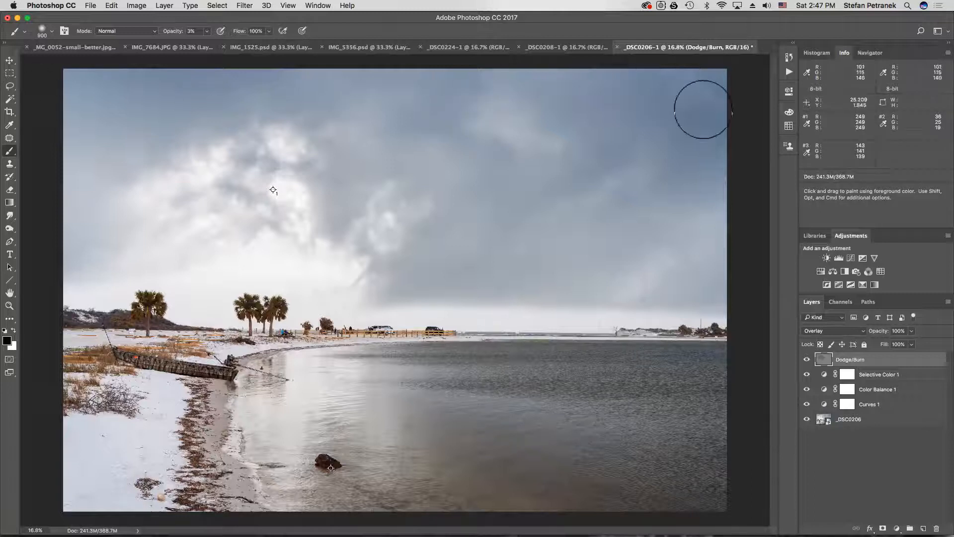
Dodge the dark open water with a white brush at 3% opacity on the Dodge/Burn layer, and compare the result by toggling the layer
left_click(14, 330)
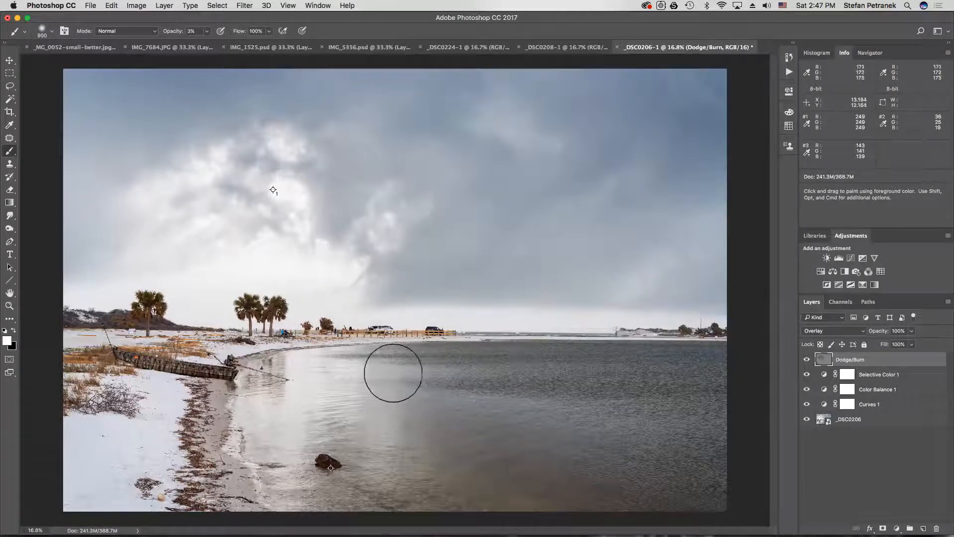
mouse_move(429, 364)
left_mouse_down()
mouse_move(681, 382)
mouse_move(604, 386)
mouse_move(510, 411)
mouse_move(683, 438)
mouse_move(574, 442)
mouse_move(669, 463)
mouse_move(623, 493)
mouse_move(538, 497)
mouse_move(436, 437)
mouse_move(407, 435)
mouse_move(641, 463)
mouse_move(514, 425)
mouse_move(605, 425)
mouse_move(483, 385)
mouse_move(684, 389)
mouse_move(666, 385)
mouse_move(701, 379)
mouse_move(677, 404)
mouse_move(680, 443)
mouse_move(668, 473)
mouse_move(628, 482)
mouse_move(701, 492)
left_mouse_up()
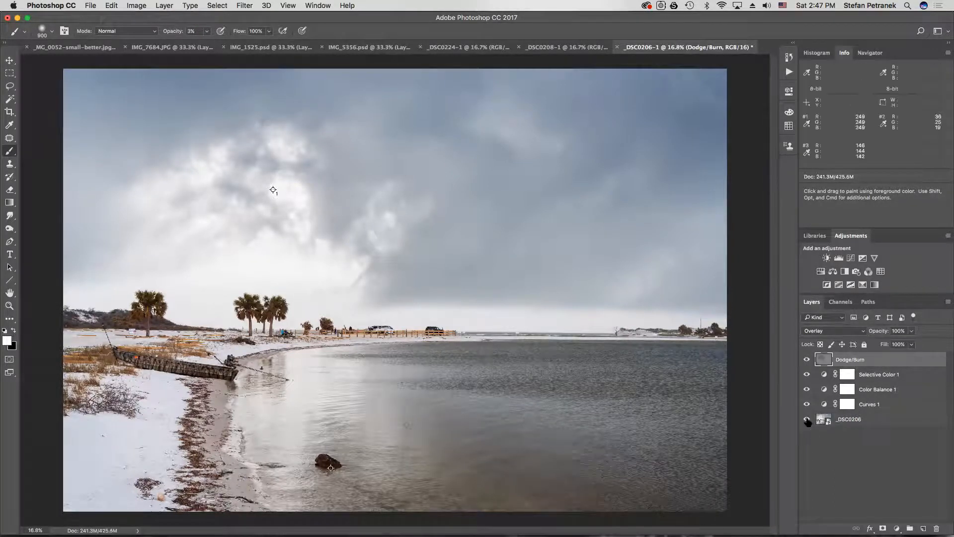
left_click(807, 360)
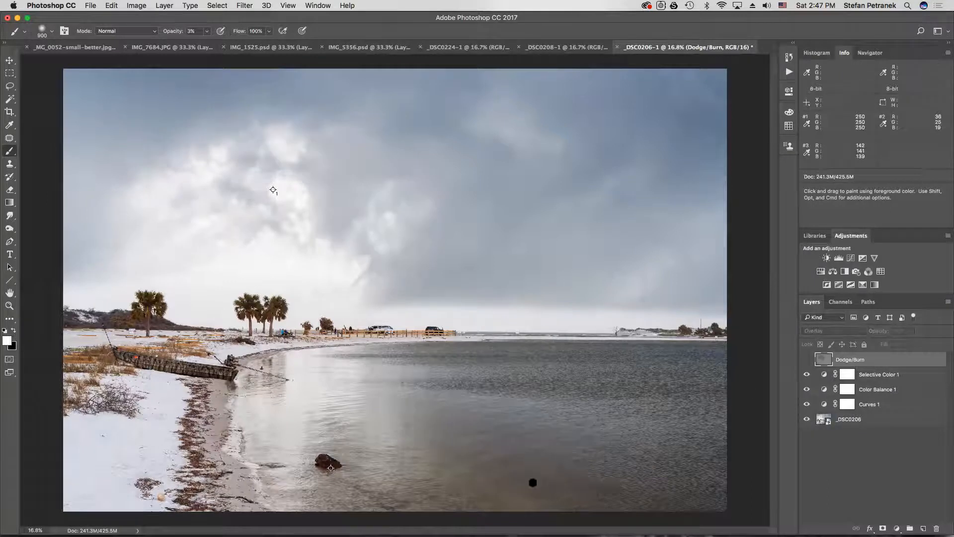
left_click(806, 360)
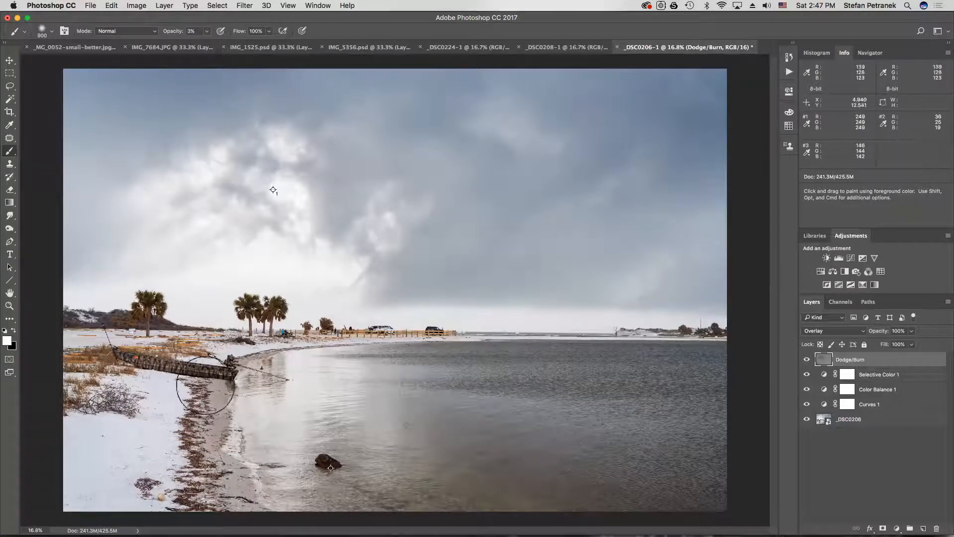
Burn the shoreline and shallow water around the rock with black at 3% opacity, and compare the photo with the Dodge/Burn layer on and off
left_click(14, 331)
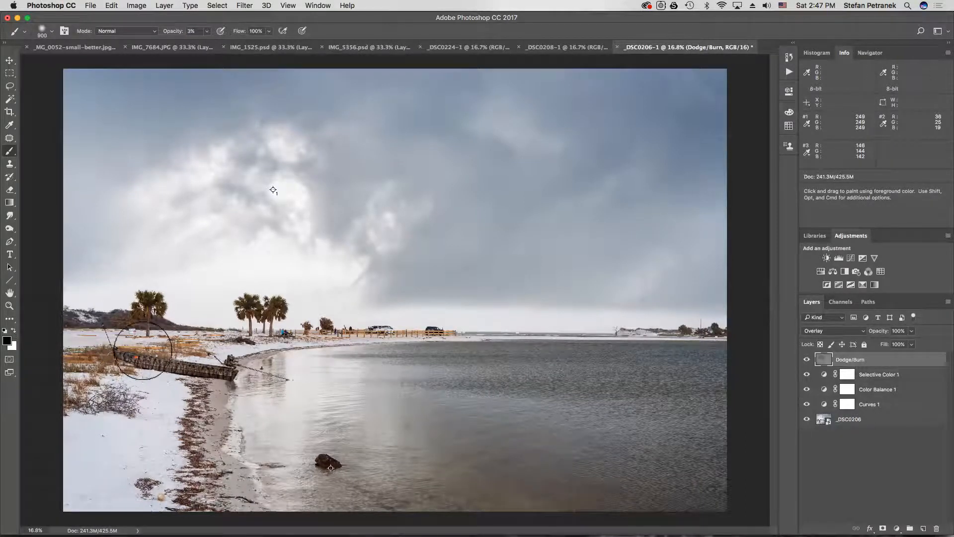
mouse_move(252, 397)
left_mouse_down()
mouse_move(296, 403)
mouse_move(335, 393)
mouse_move(316, 423)
mouse_move(309, 497)
mouse_move(294, 439)
mouse_move(303, 422)
mouse_move(288, 492)
mouse_move(338, 395)
mouse_move(383, 454)
mouse_move(302, 374)
mouse_move(338, 372)
mouse_move(285, 376)
mouse_move(272, 409)
mouse_move(287, 482)
mouse_move(283, 409)
mouse_move(345, 381)
mouse_move(323, 381)
mouse_move(335, 378)
mouse_move(370, 425)
mouse_move(402, 441)
mouse_move(329, 442)
mouse_move(374, 444)
left_mouse_up()
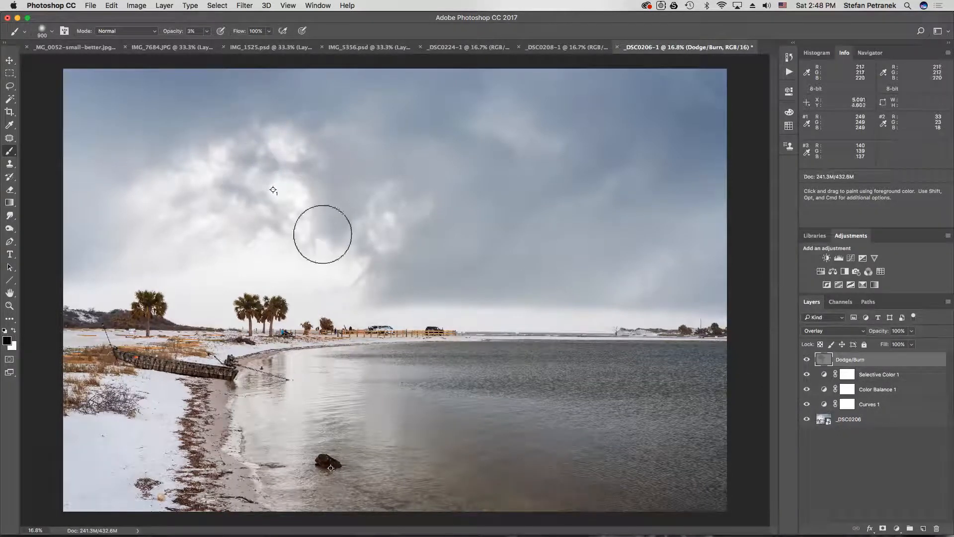
left_click(807, 360)
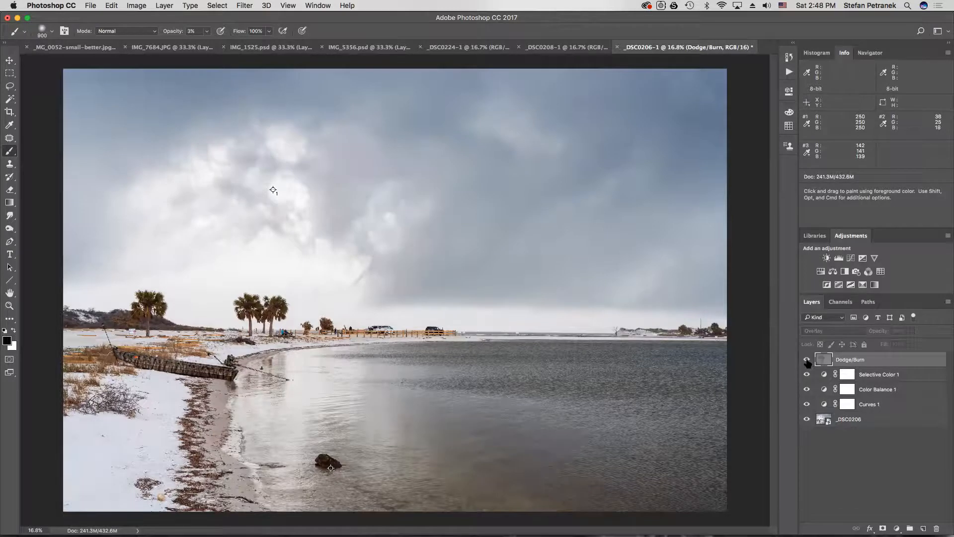
left_click(806, 360)
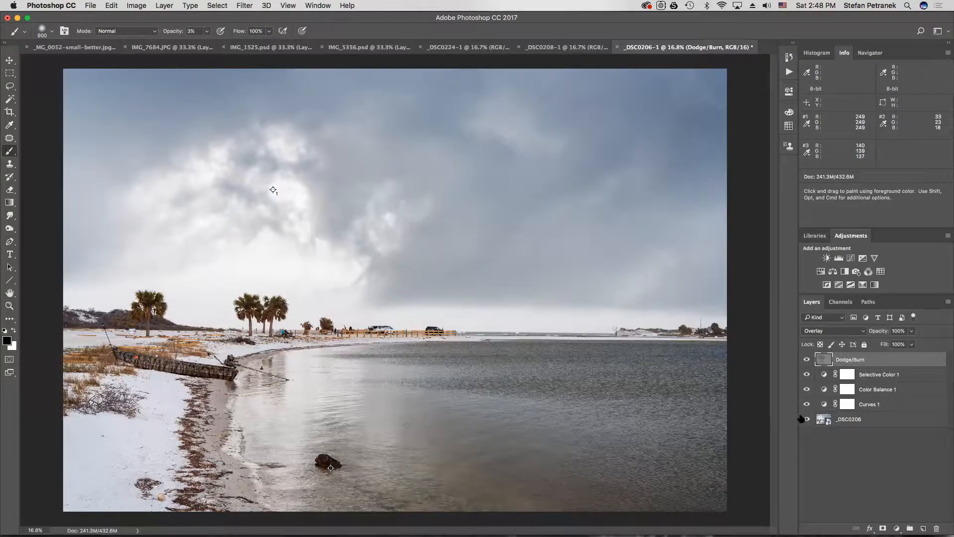
left_click(806, 359)
left_click(806, 359)
left_click(805, 359)
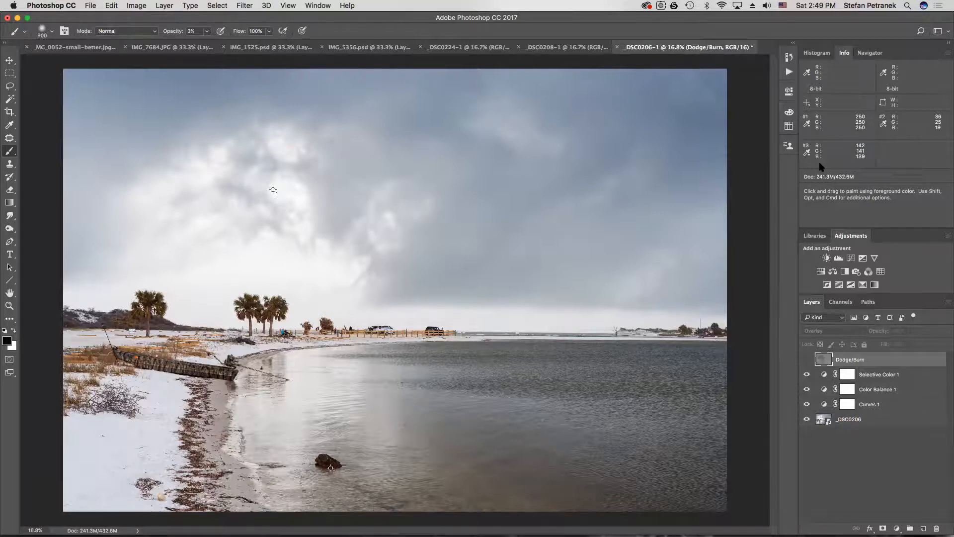
Inspect the Curves 1 adjustment with the Dodge/Burn layer hidden, then reselect the Dodge/Burn layer and make it visible
double_click(824, 405)
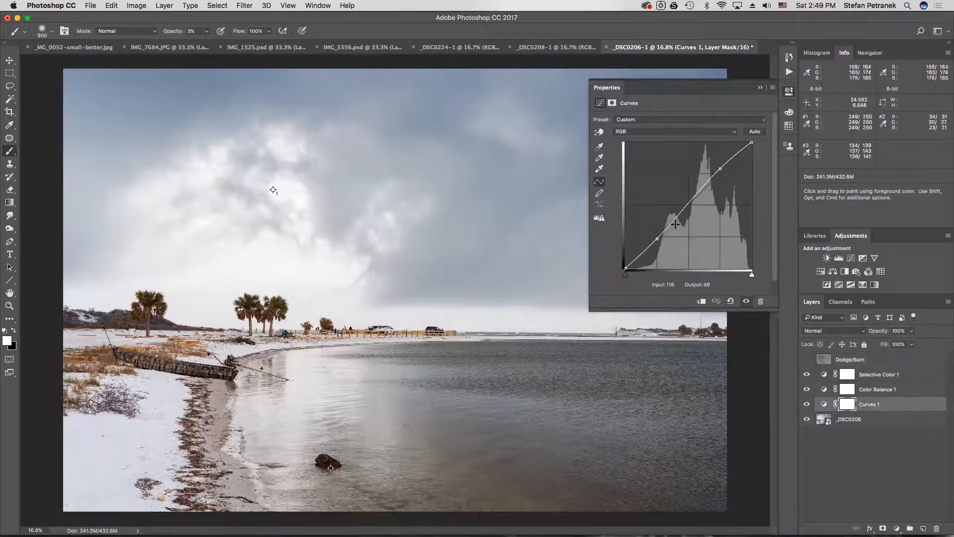
left_click(599, 132)
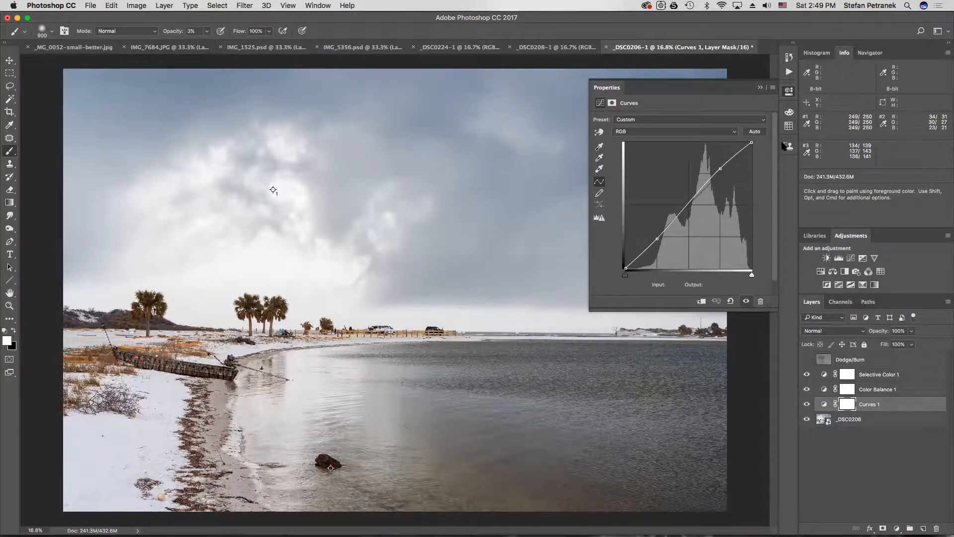
left_click(760, 88)
left_click(883, 374)
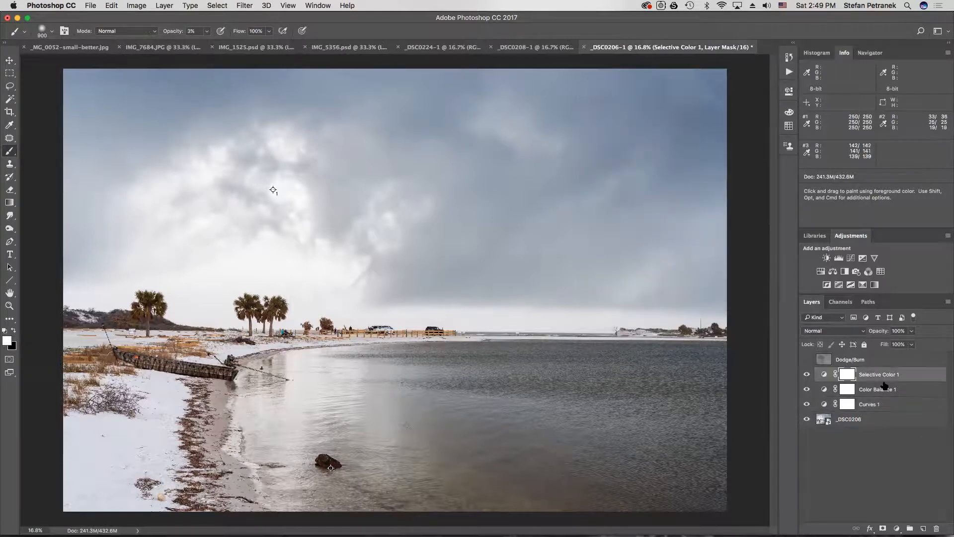
left_click(872, 362)
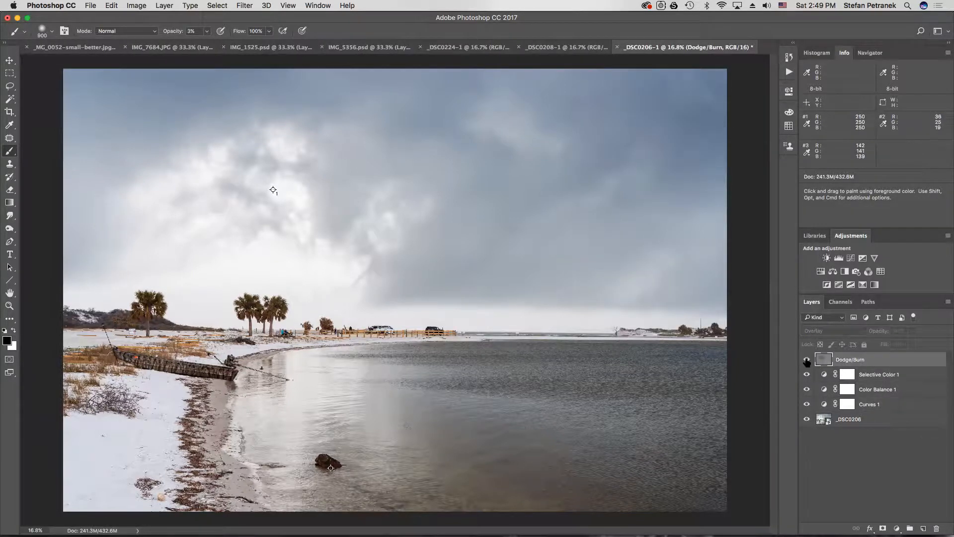
left_click(807, 360)
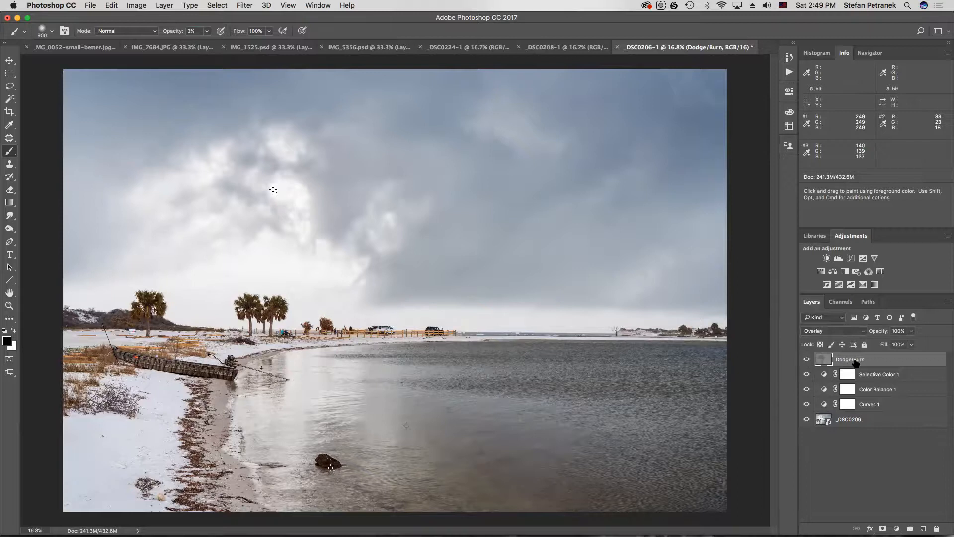